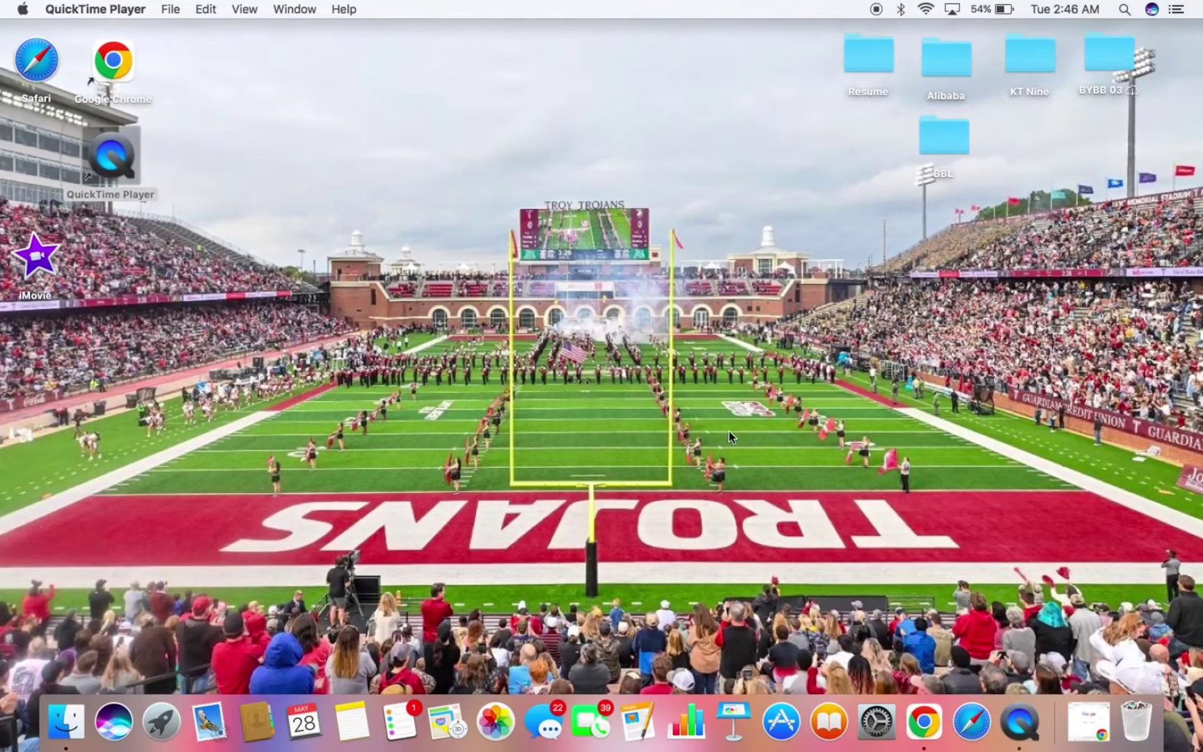
Step: Bring Chrome forward in full screen and load scummvm.org
{"action": "left_click", "coordinate": [921, 721]}
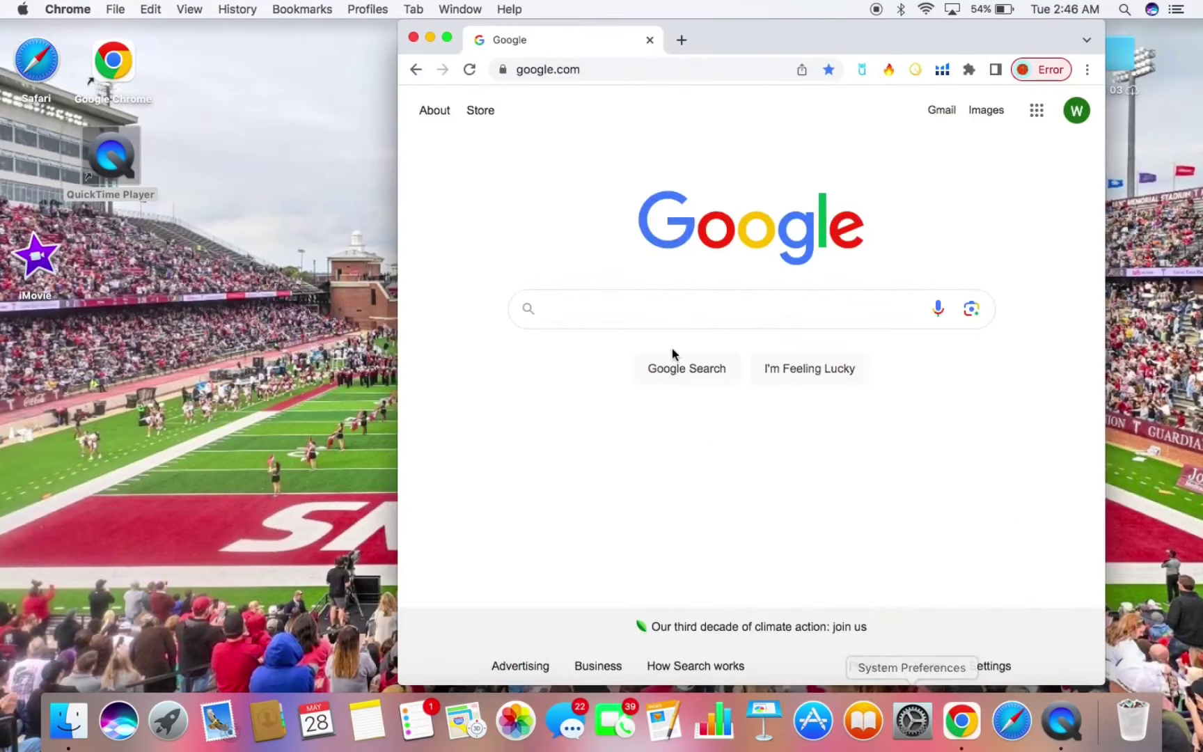
{"action": "left_click", "coordinate": [446, 38]}
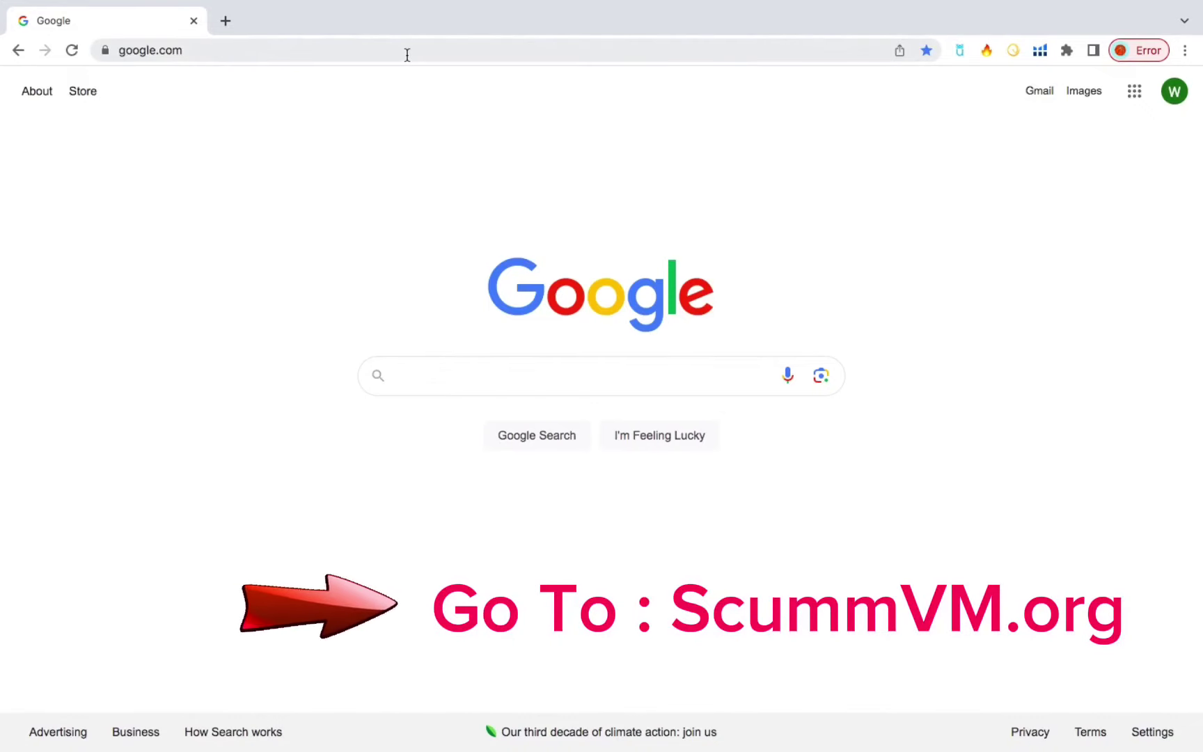
{"action": "left_click", "coordinate": [408, 55]}
{"action": "type", "text": "s"}
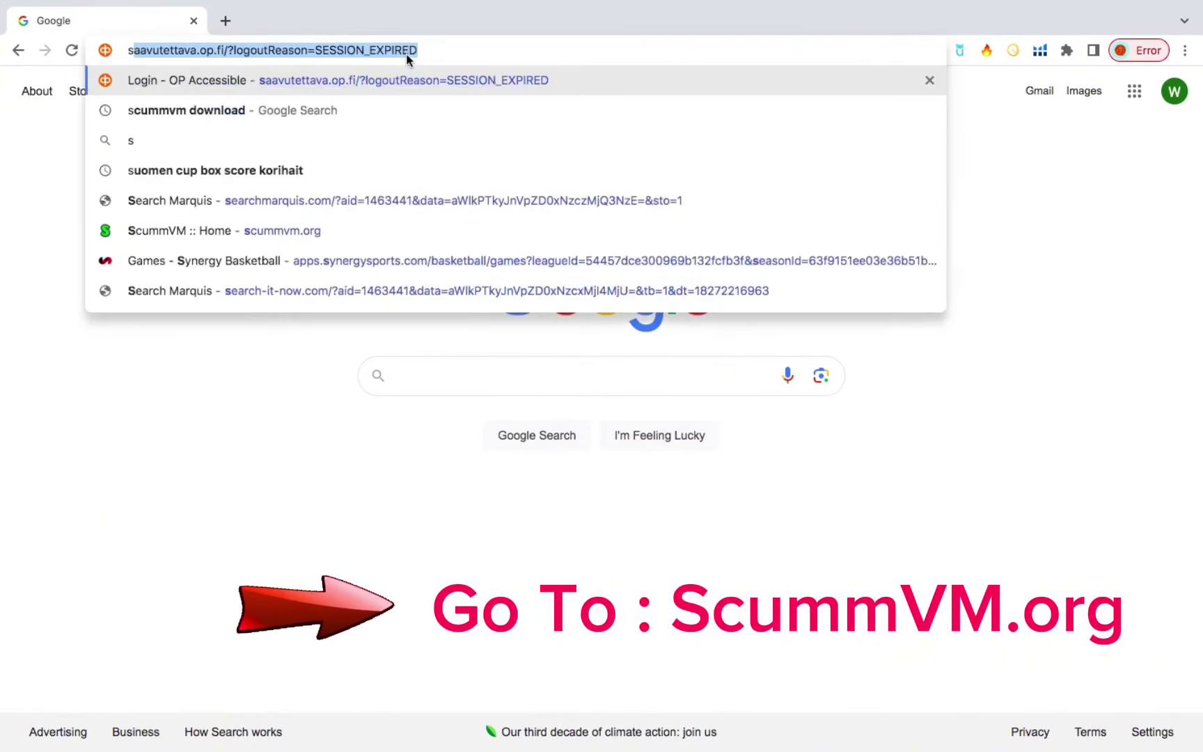
{"action": "type", "text": "cummv"}
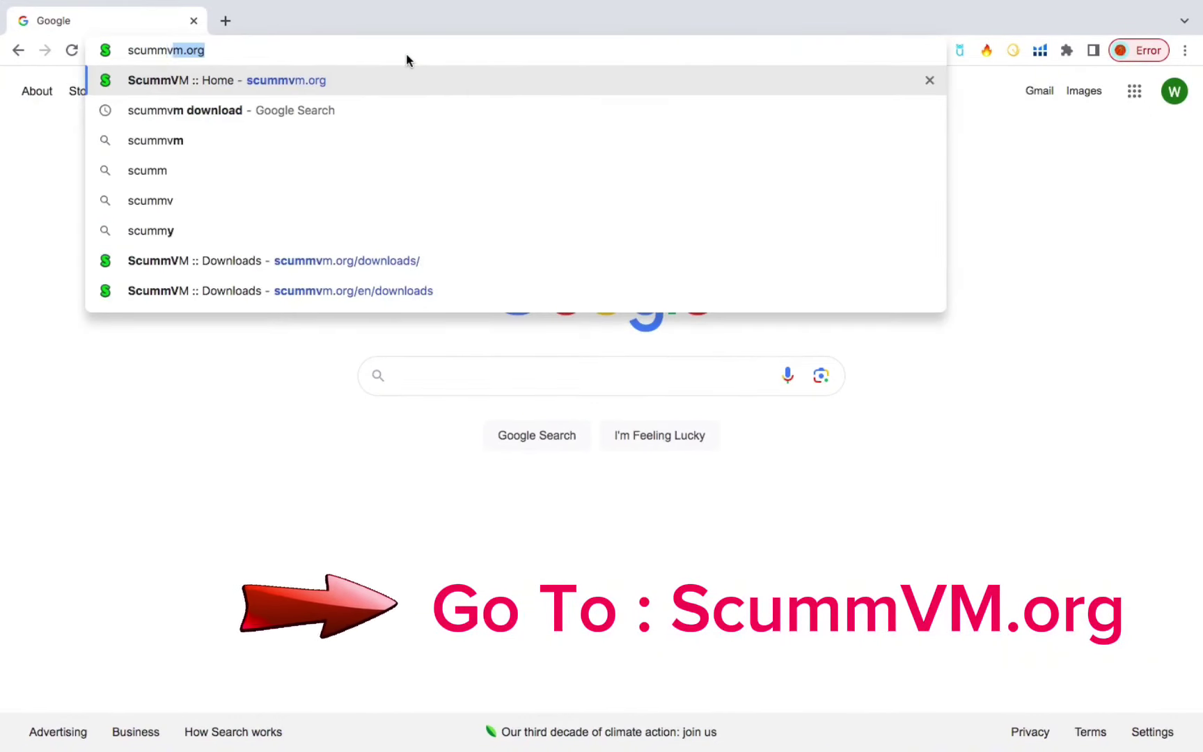
{"action": "type", "text": "m.org"}
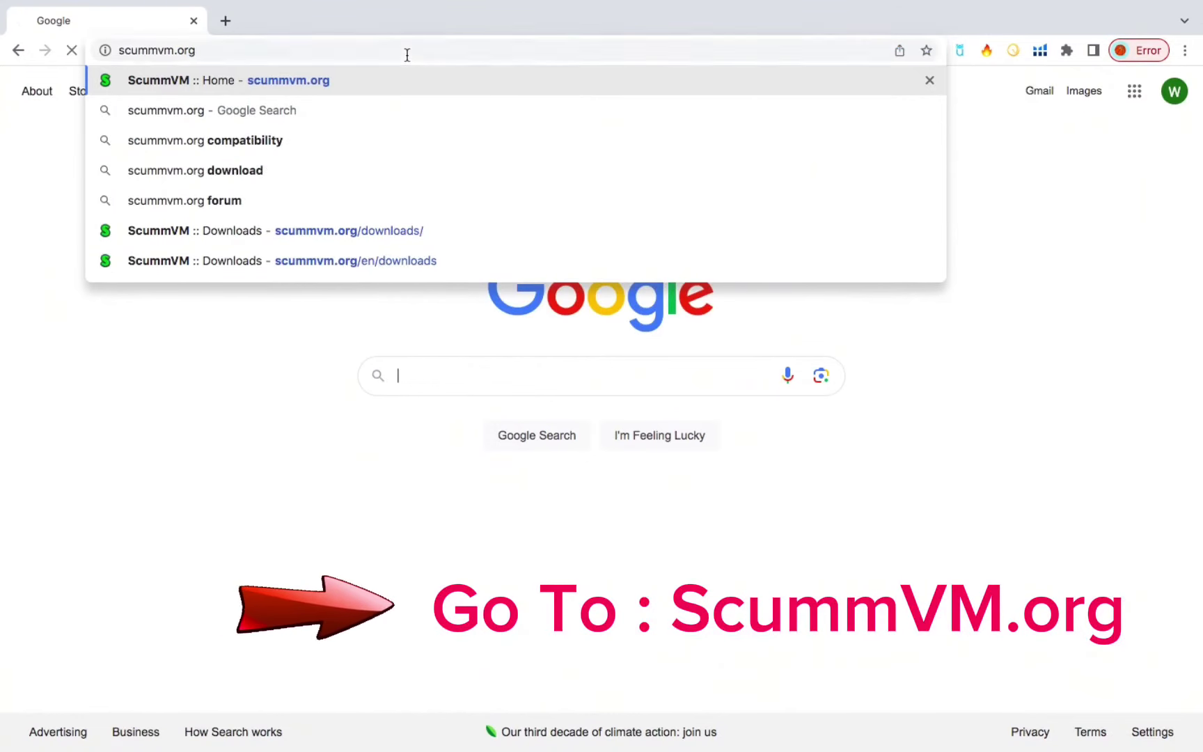
{"action": "key", "text": "Return"}
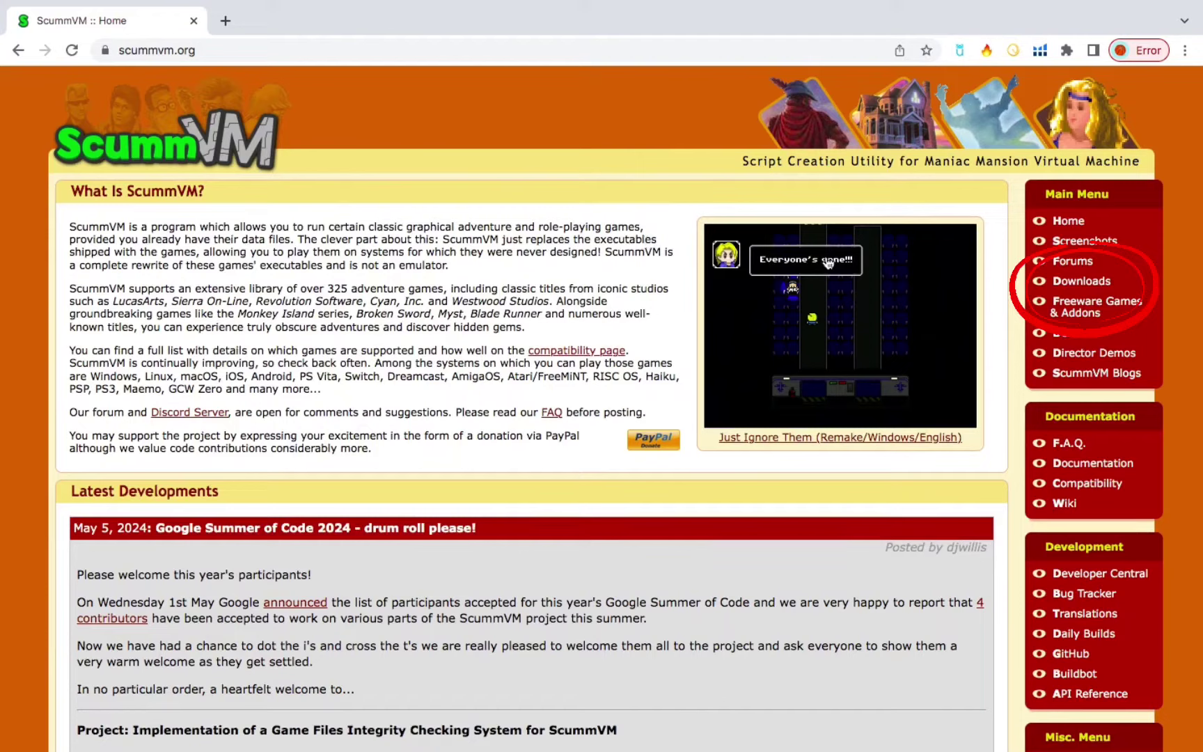
Step: Open the Downloads page and download the recommended ScummVM 2.8.1 macOS disk image
{"action": "left_click", "coordinate": [1075, 283]}
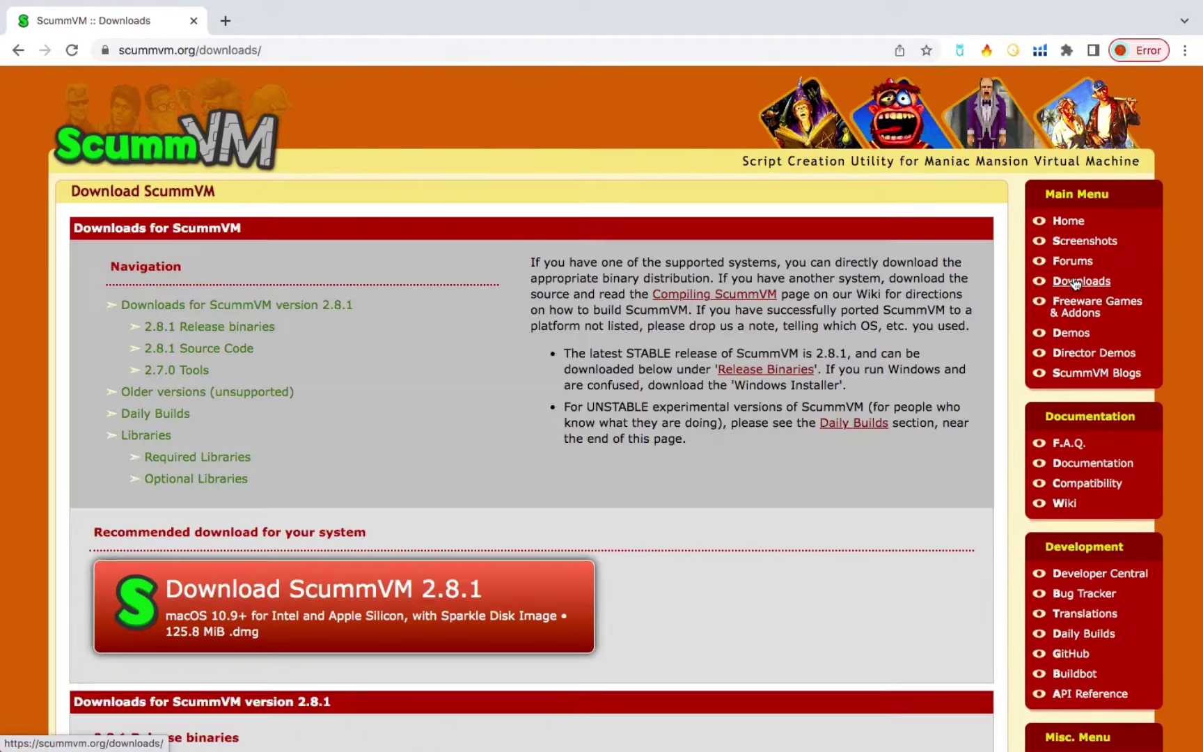
{"action": "scroll", "coordinate": [476, 445], "scroll_direction": "down", "scroll_amount": 3}
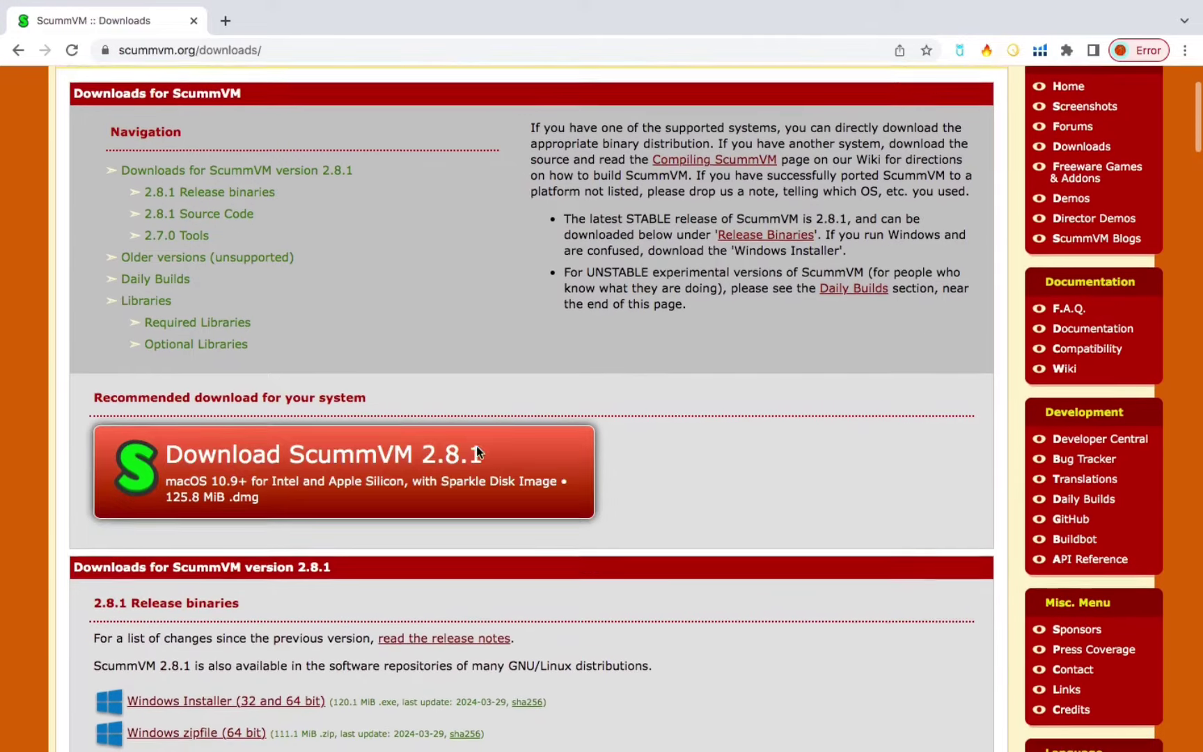
{"action": "scroll", "coordinate": [476, 446], "scroll_direction": "down", "scroll_amount": 1}
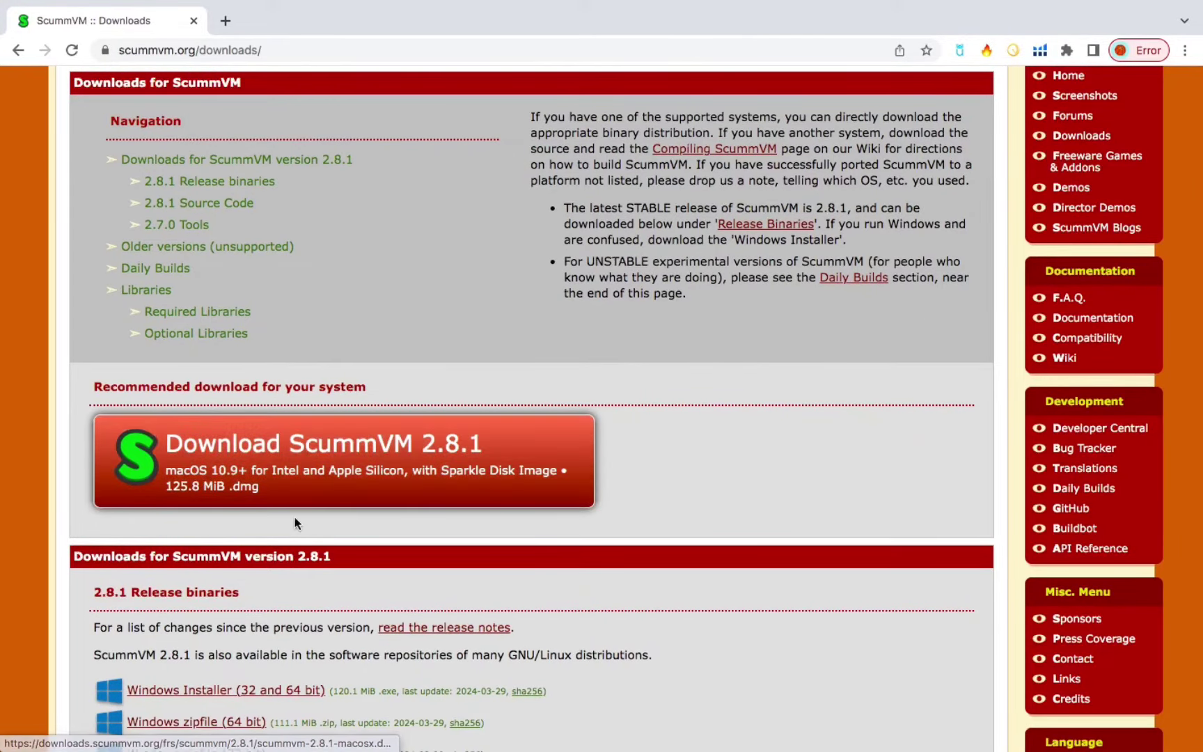
{"action": "scroll", "coordinate": [297, 501], "scroll_direction": "down", "scroll_amount": 10}
{"action": "scroll", "coordinate": [295, 522], "scroll_direction": "down", "scroll_amount": 3}
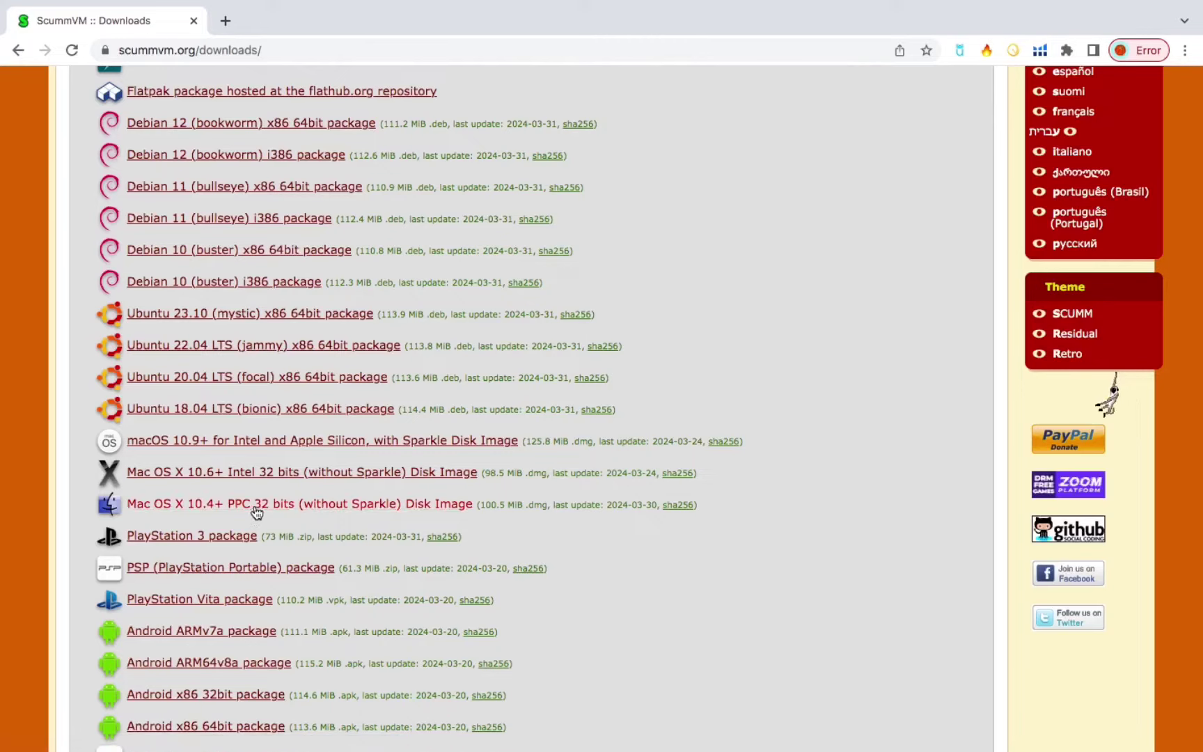
{"action": "scroll", "coordinate": [236, 442], "scroll_direction": "up", "scroll_amount": 4}
{"action": "scroll", "coordinate": [238, 442], "scroll_direction": "up", "scroll_amount": 9}
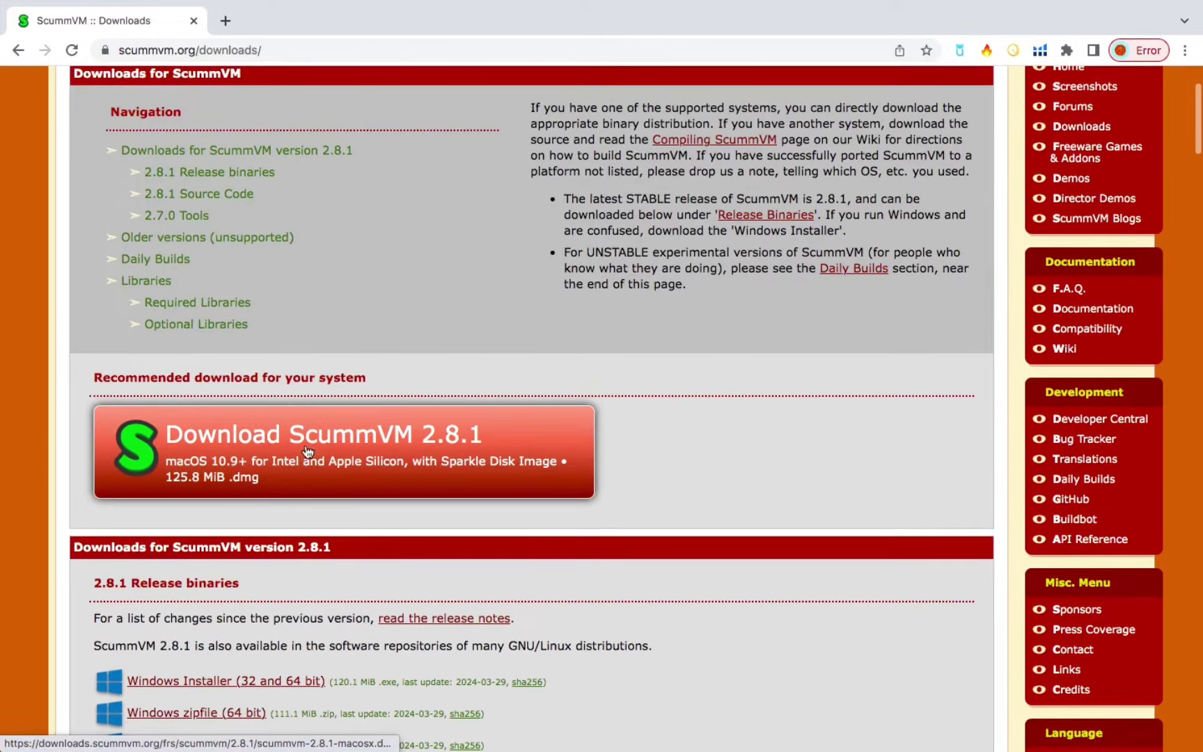
{"action": "left_click", "coordinate": [307, 456]}
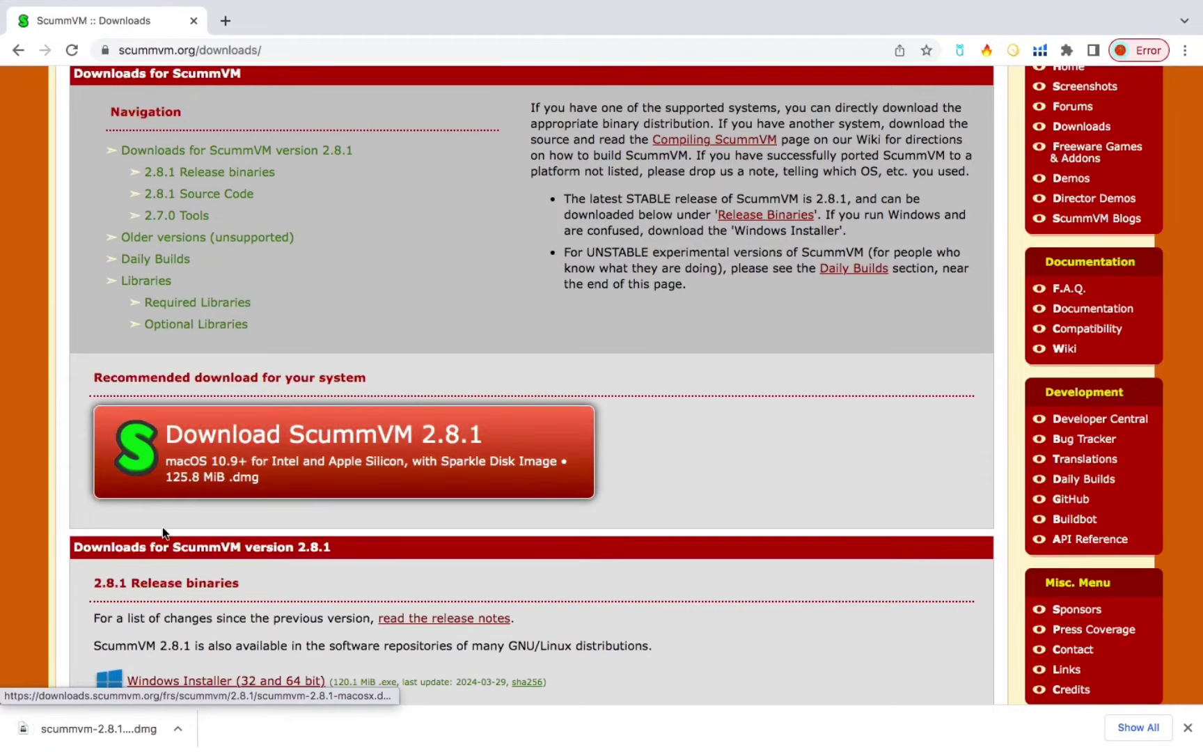
{"action": "mouse_move", "coordinate": [13, 2]}
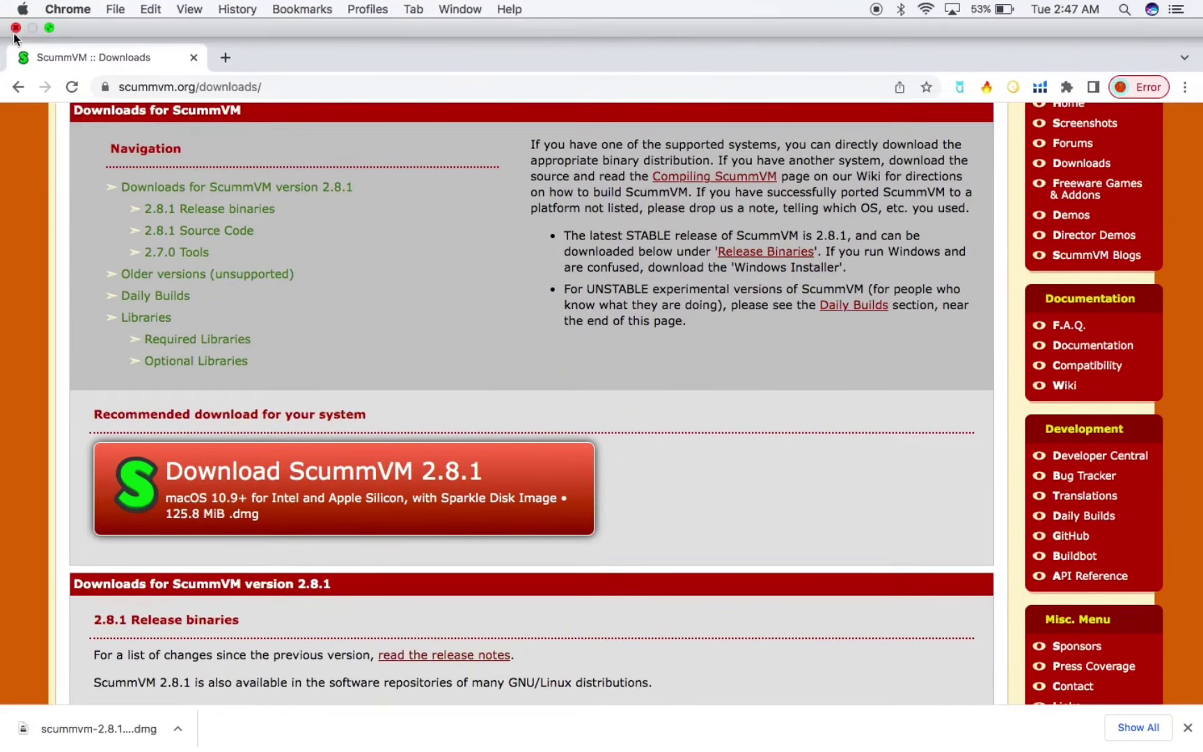
Step: Exit full screen, minimize Chrome, and show Finder's Downloads folder with scummvm-2.8.1-macosx.dmg
{"action": "left_click", "coordinate": [50, 32]}
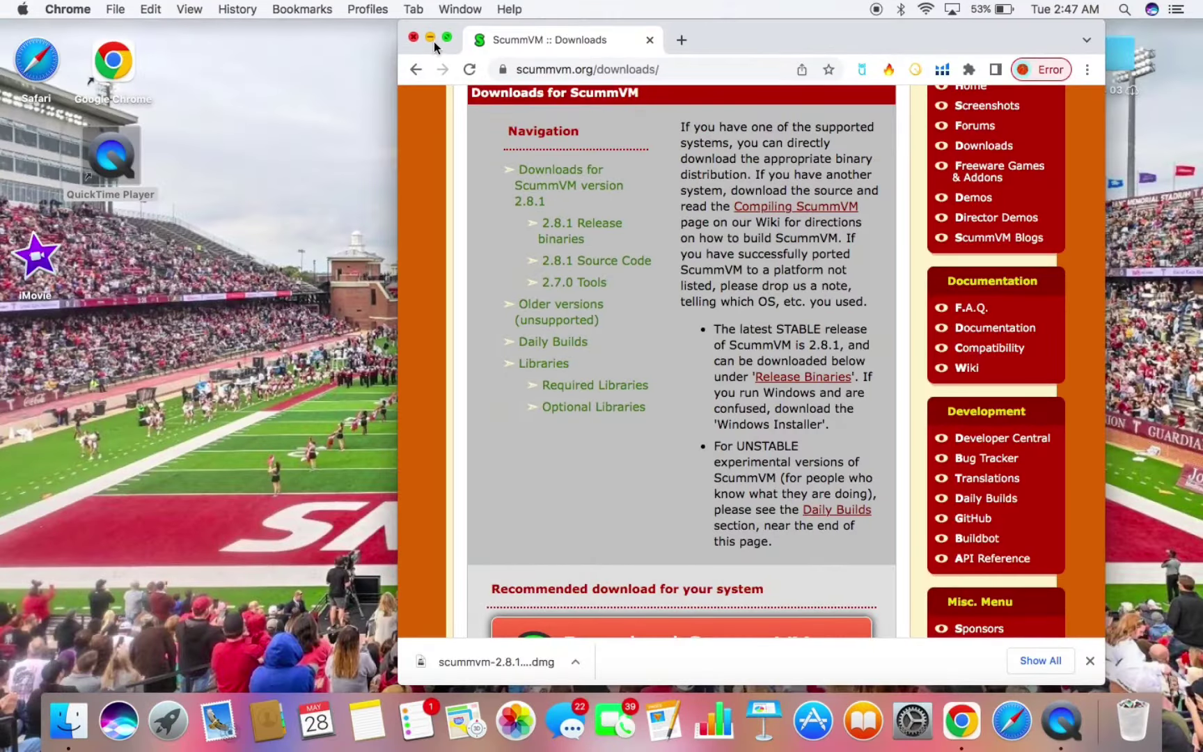
{"action": "left_click", "coordinate": [432, 39]}
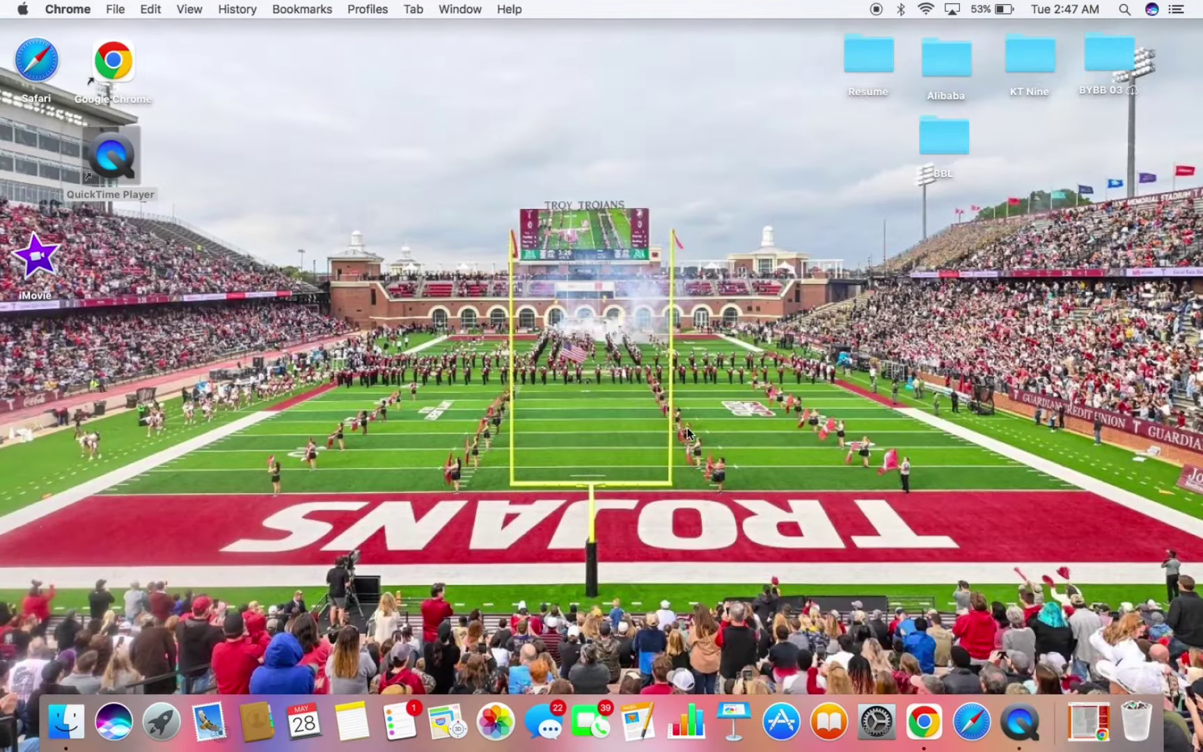
{"action": "left_click", "coordinate": [58, 727]}
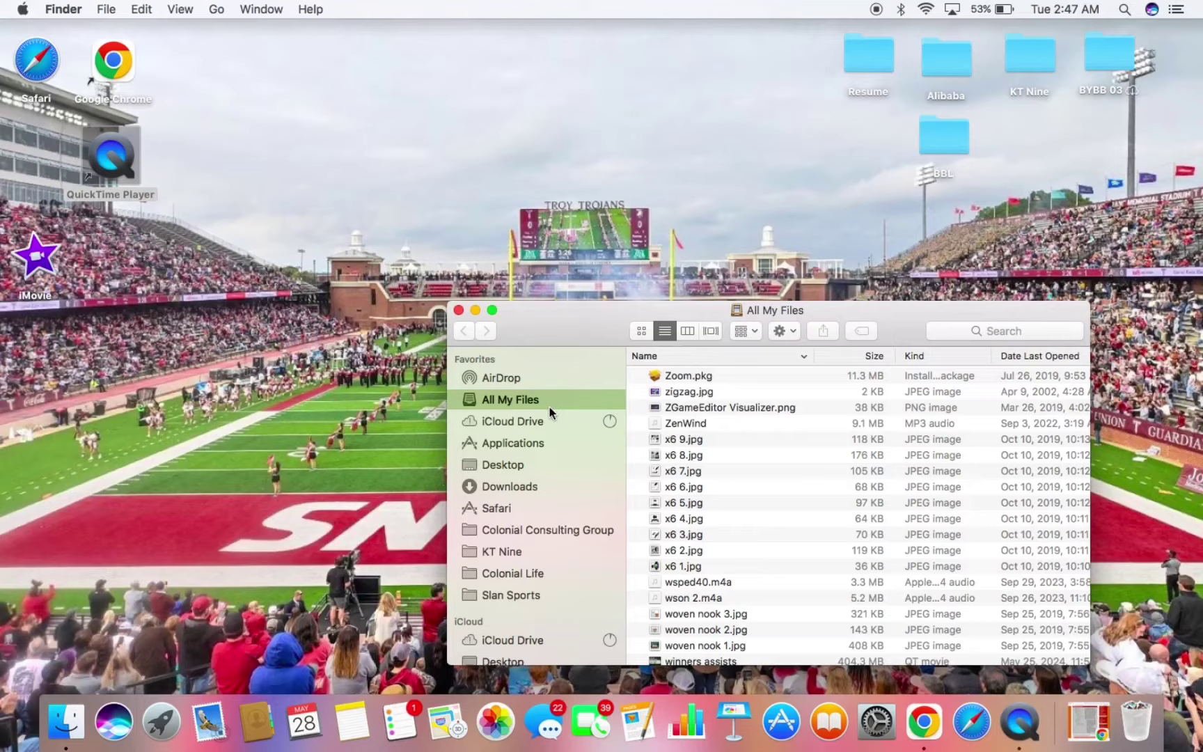
{"action": "left_click", "coordinate": [533, 485]}
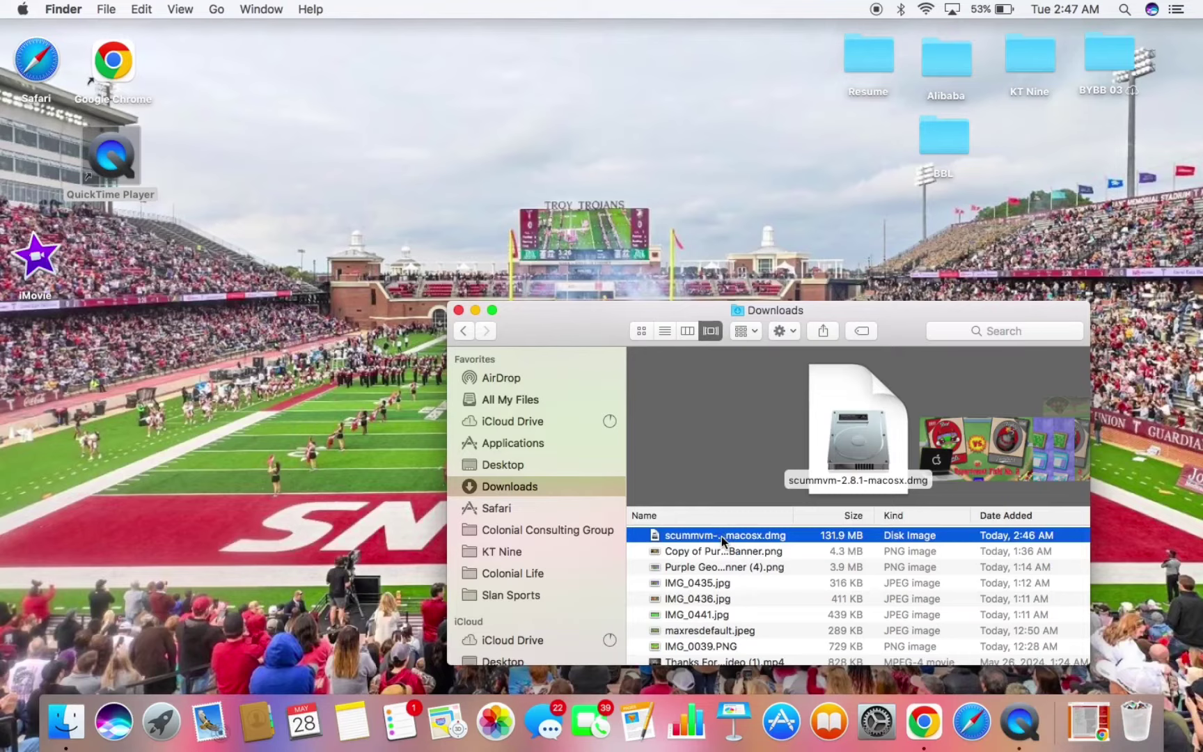
Step: Mount the ScummVM .dmg and launch the ScummVM app, confirming the downloaded-app warning
{"action": "double_click", "coordinate": [720, 536]}
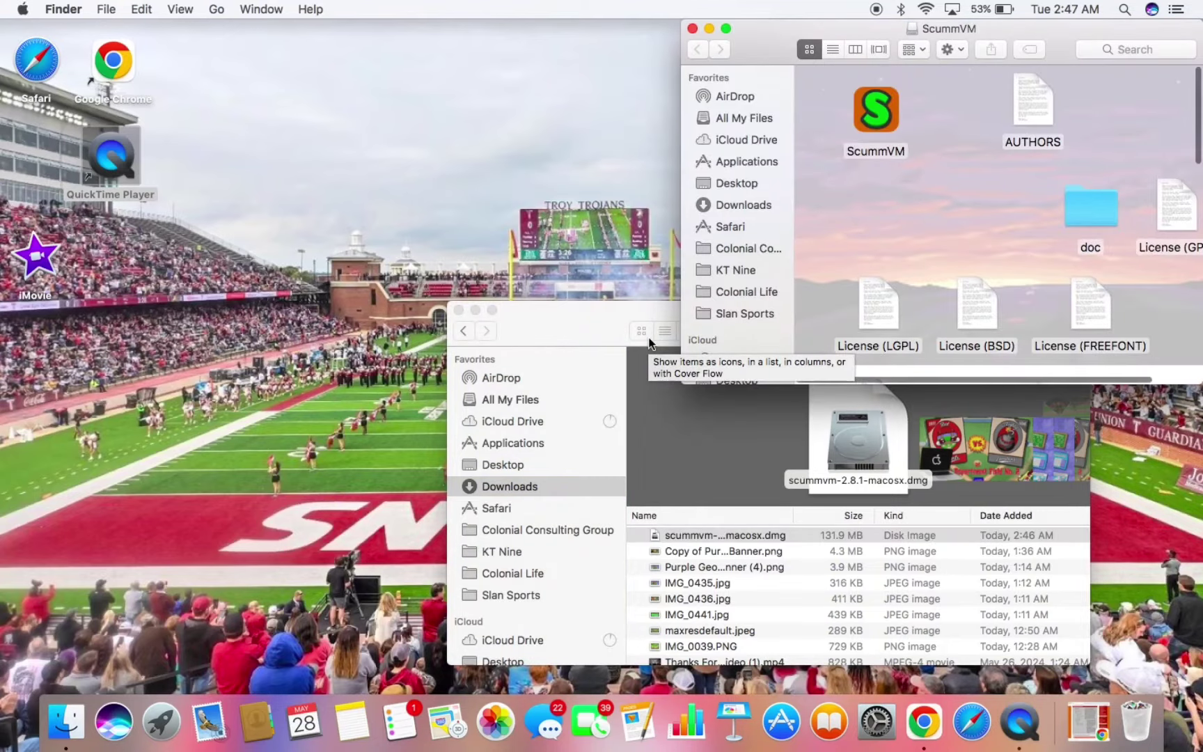
{"action": "right_click", "coordinate": [871, 116]}
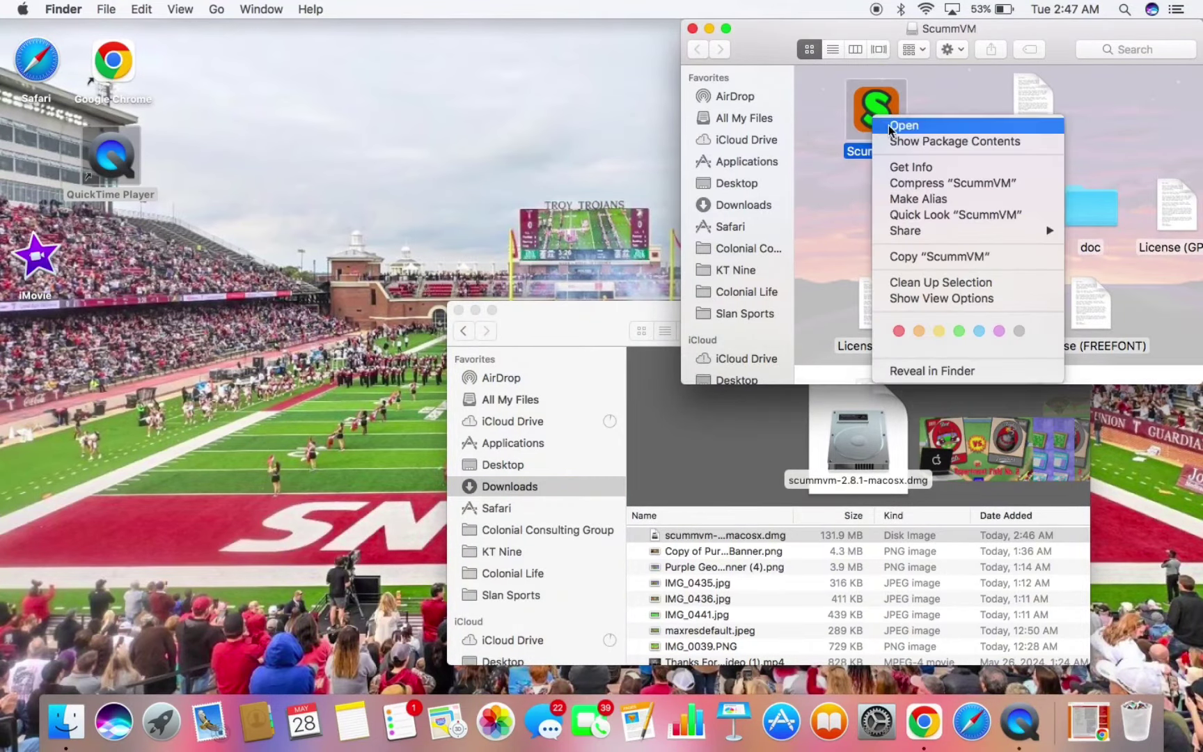
{"action": "left_click", "coordinate": [895, 127]}
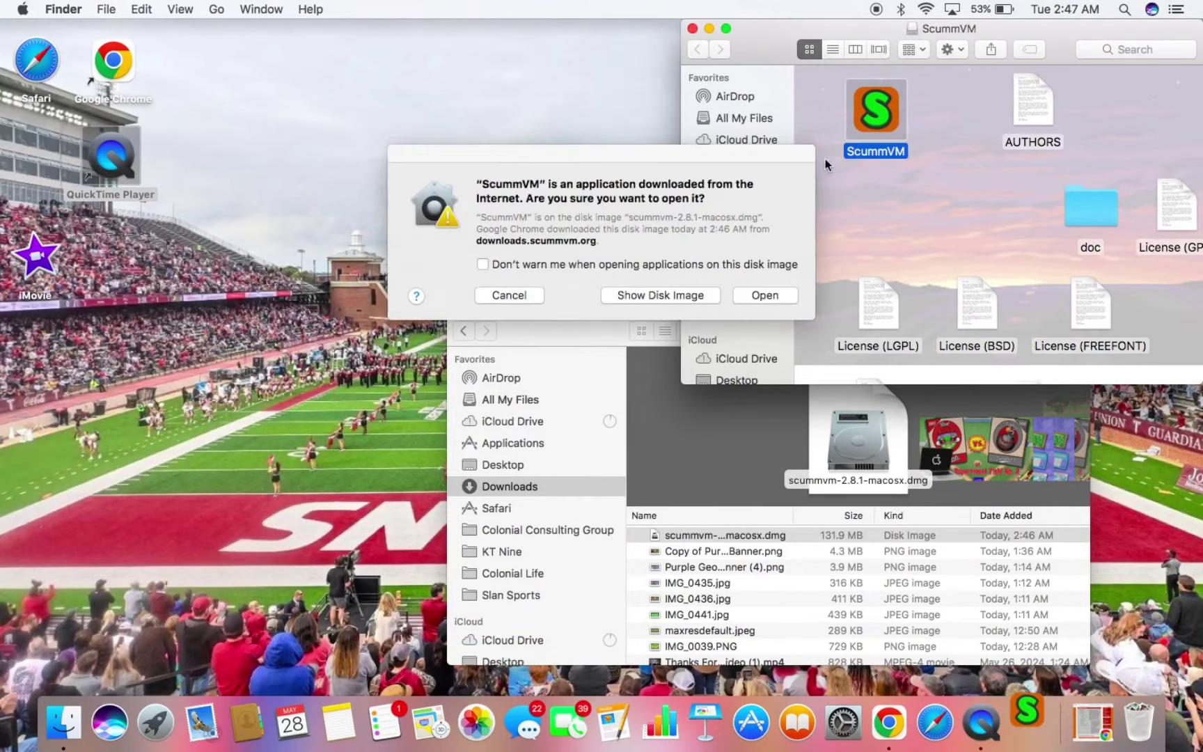
{"action": "left_click", "coordinate": [751, 295]}
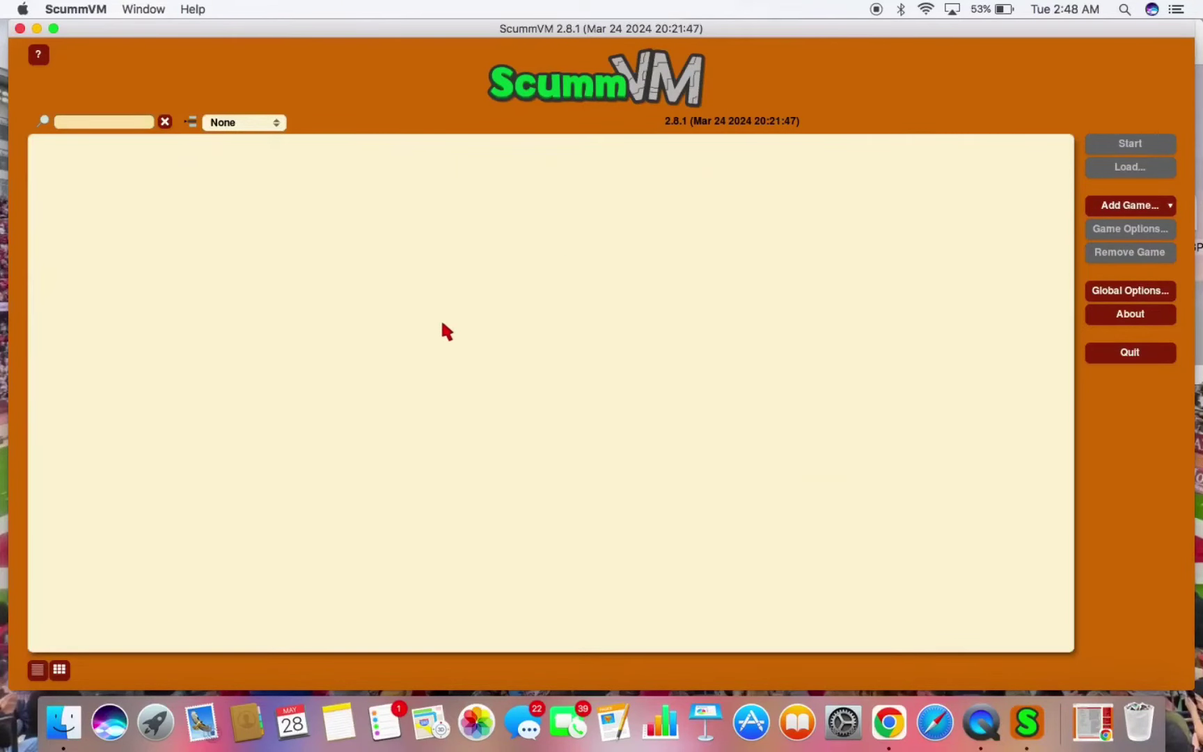
Step: Minimize the ScummVM launcher window to reveal the desktop
{"action": "left_click", "coordinate": [36, 29]}
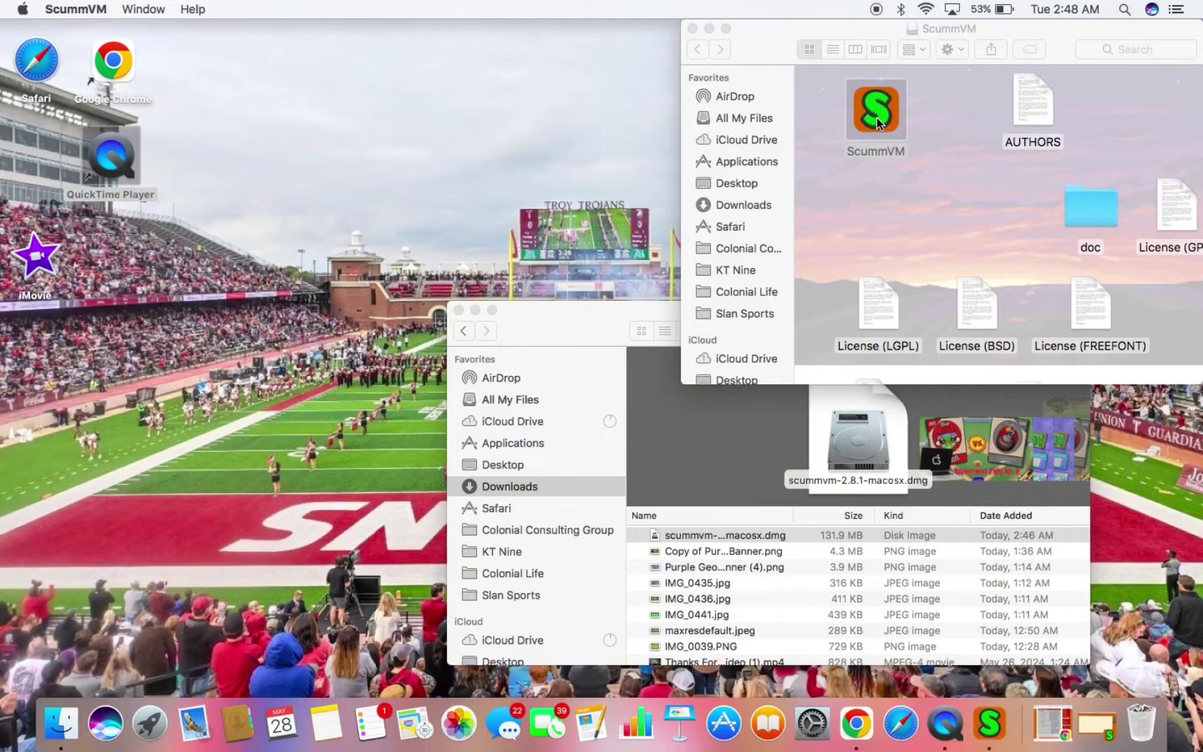
Step: Copy the ScummVM app onto the desktop and close the disk image and Downloads windows
{"action": "left_click_drag", "start_coordinate": [877, 118], "coordinate": [174, 222]}
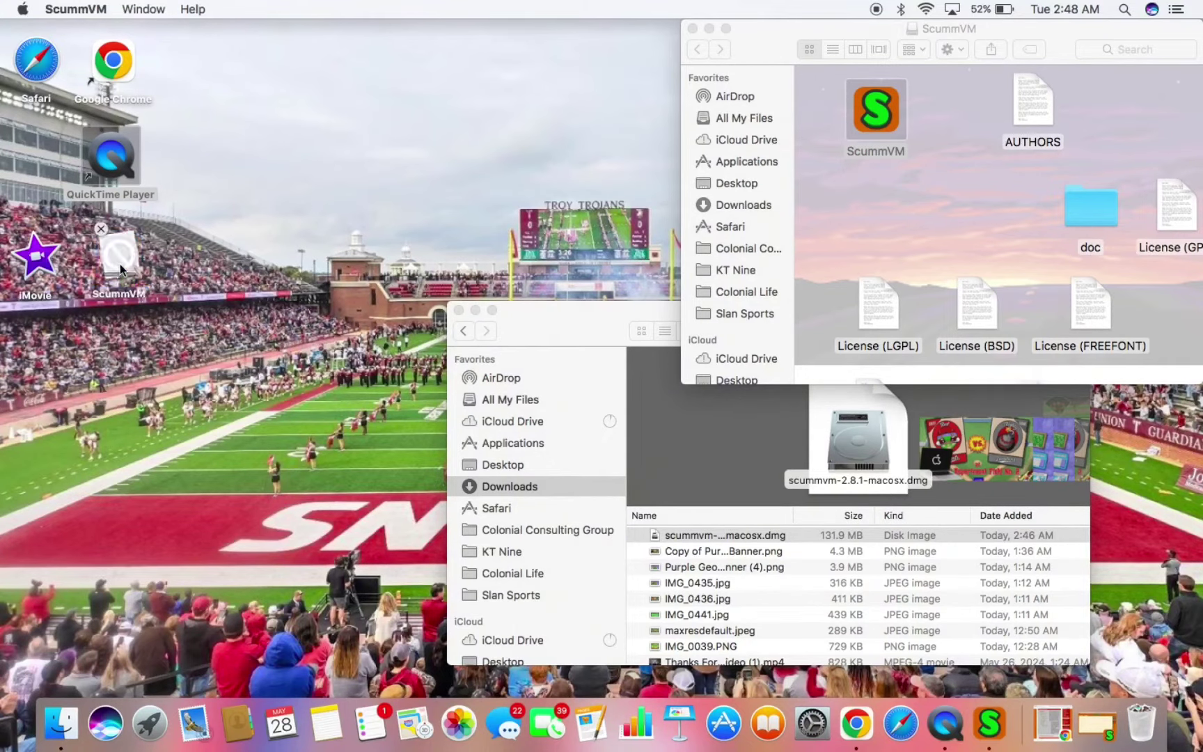
{"action": "left_click_drag", "start_coordinate": [119, 264], "coordinate": [119, 264]}
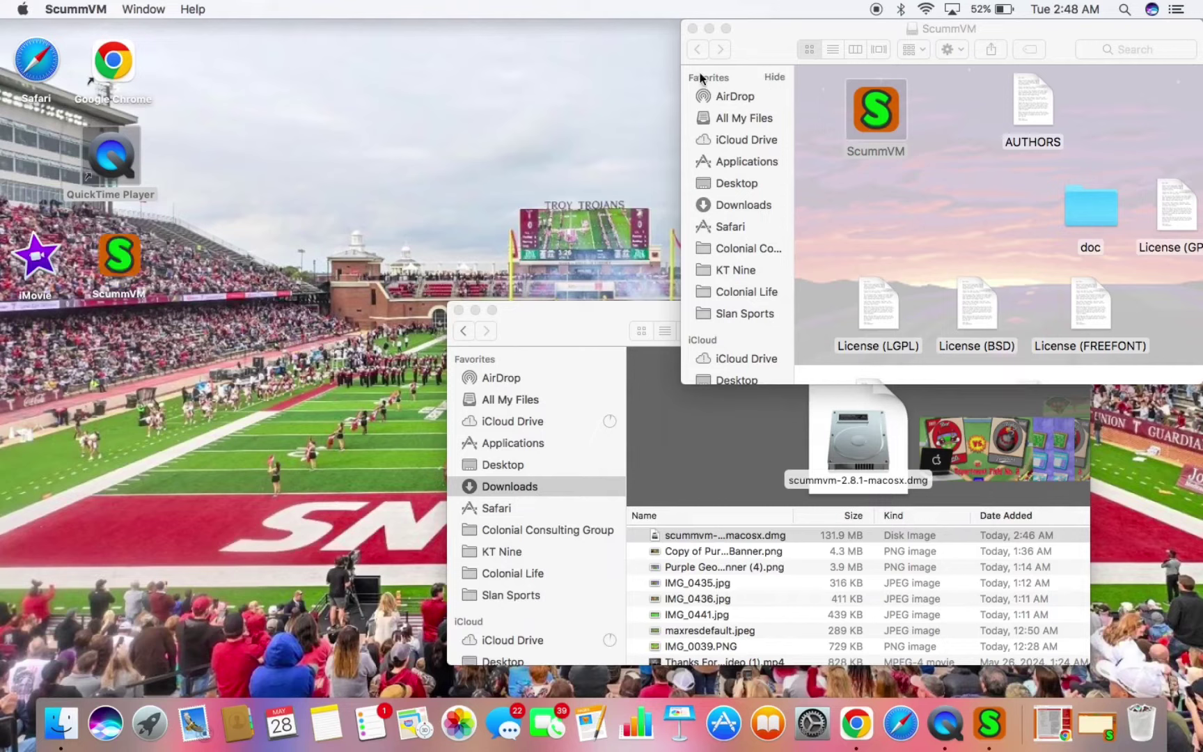
{"action": "left_click", "coordinate": [692, 29]}
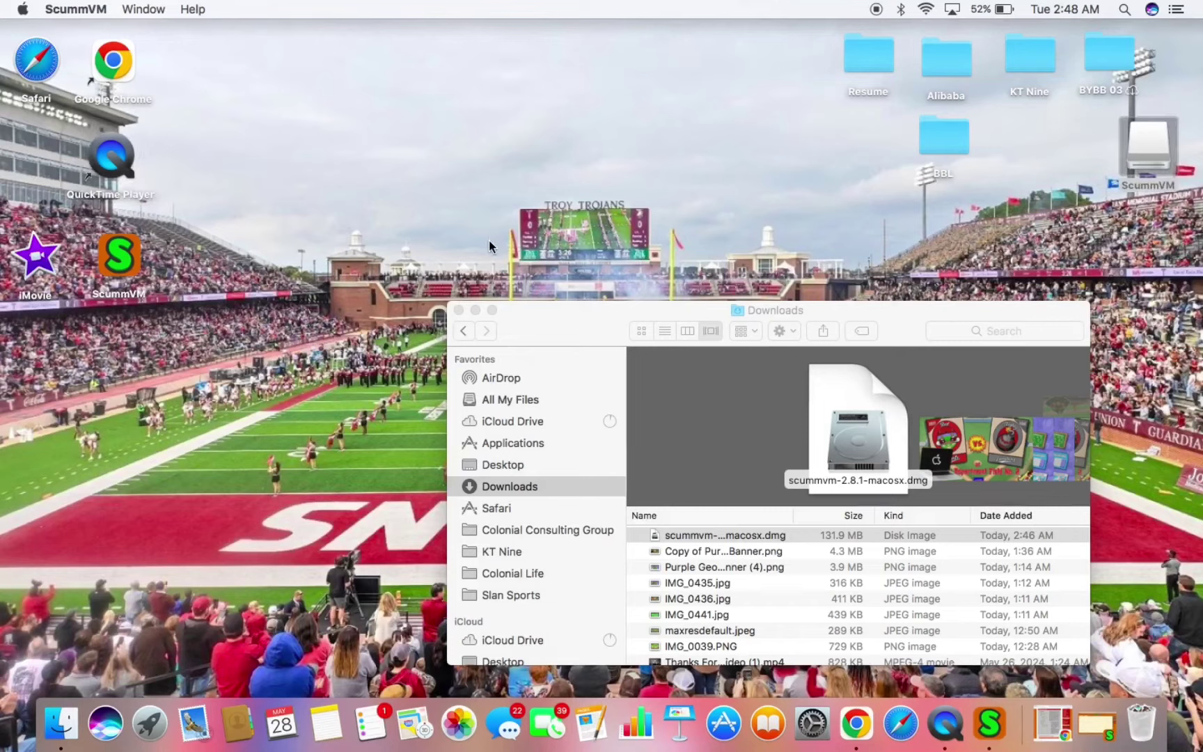
{"action": "left_click", "coordinate": [474, 311]}
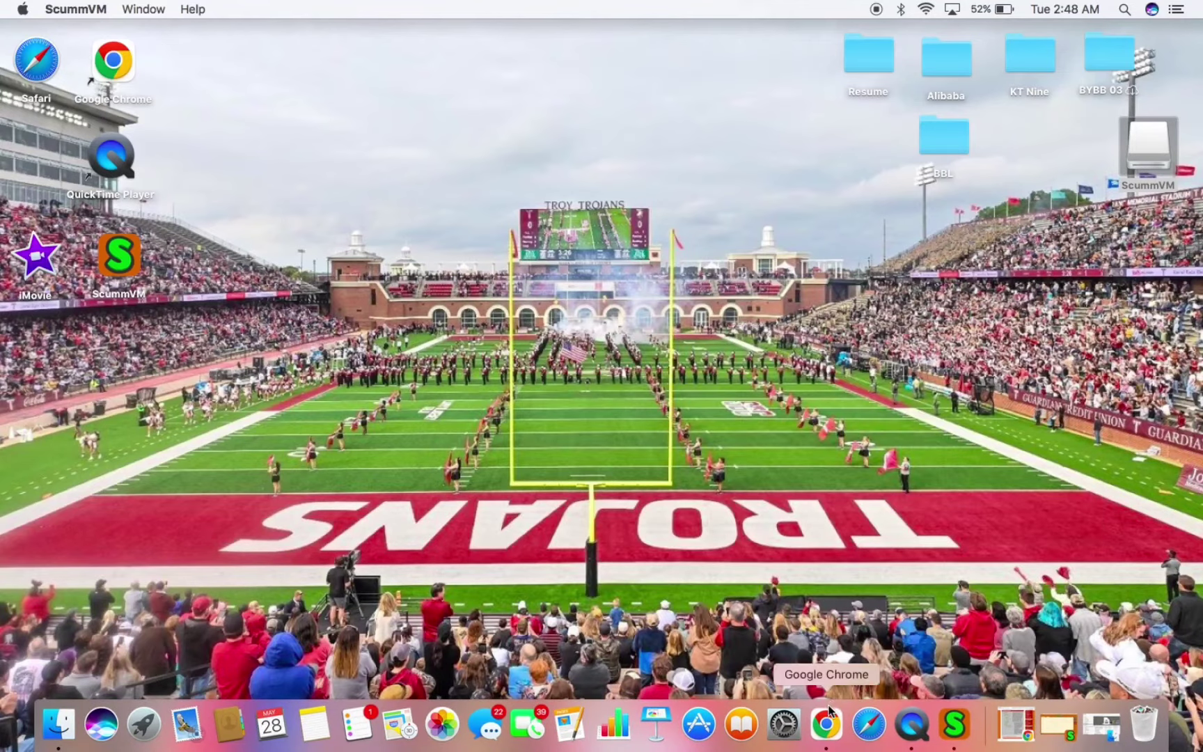
Step: Load myabandonware.com in a full-screen Chrome window
{"action": "left_click", "coordinate": [827, 725]}
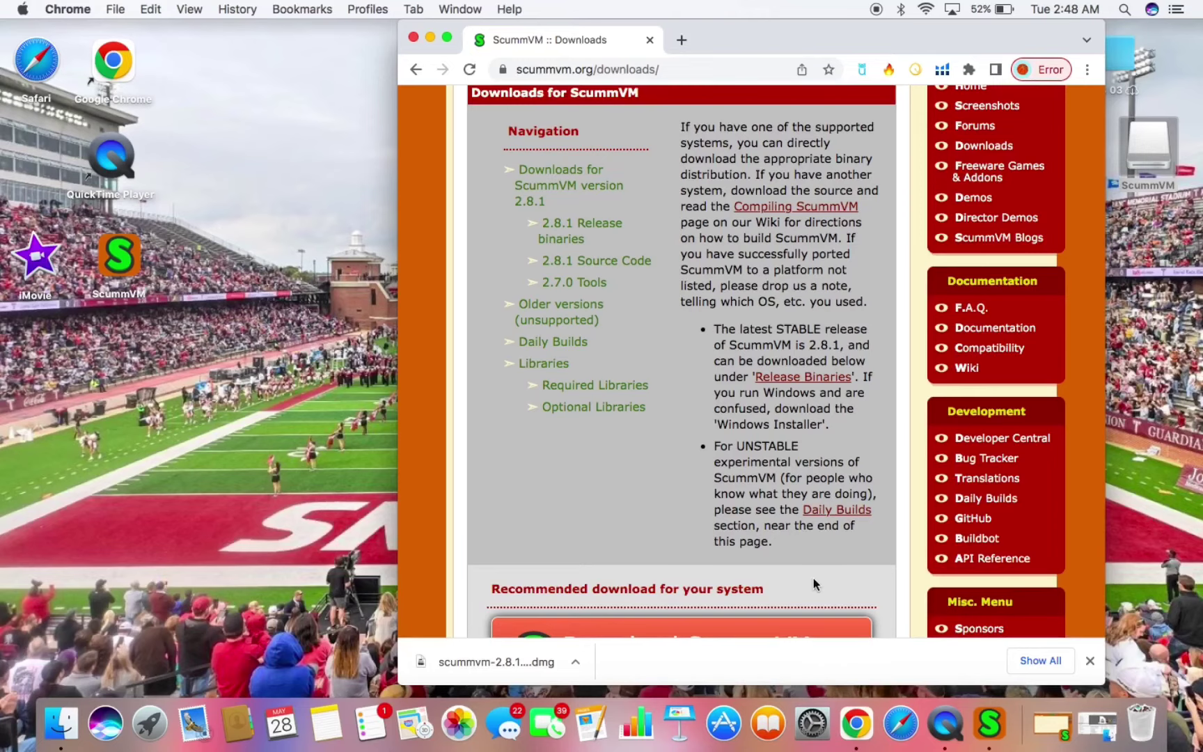
{"action": "scroll", "coordinate": [765, 313], "scroll_direction": "up", "scroll_amount": 5}
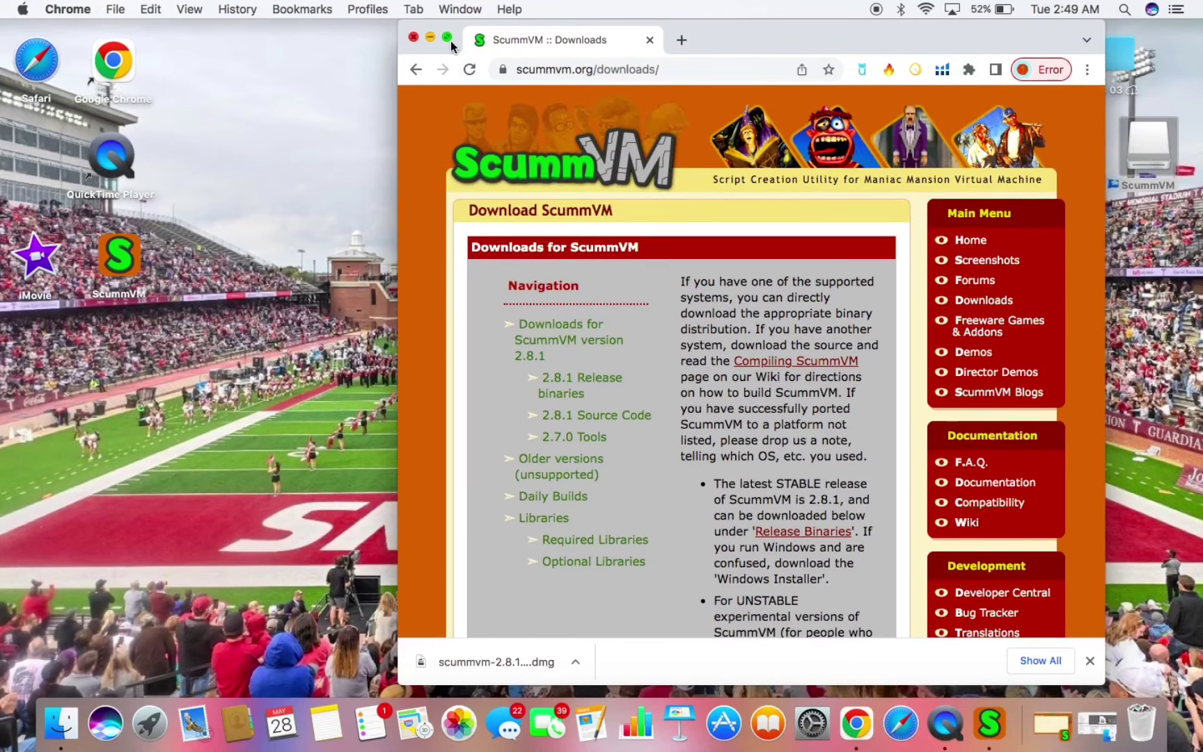
{"action": "left_click", "coordinate": [450, 41]}
{"action": "left_click", "coordinate": [343, 54]}
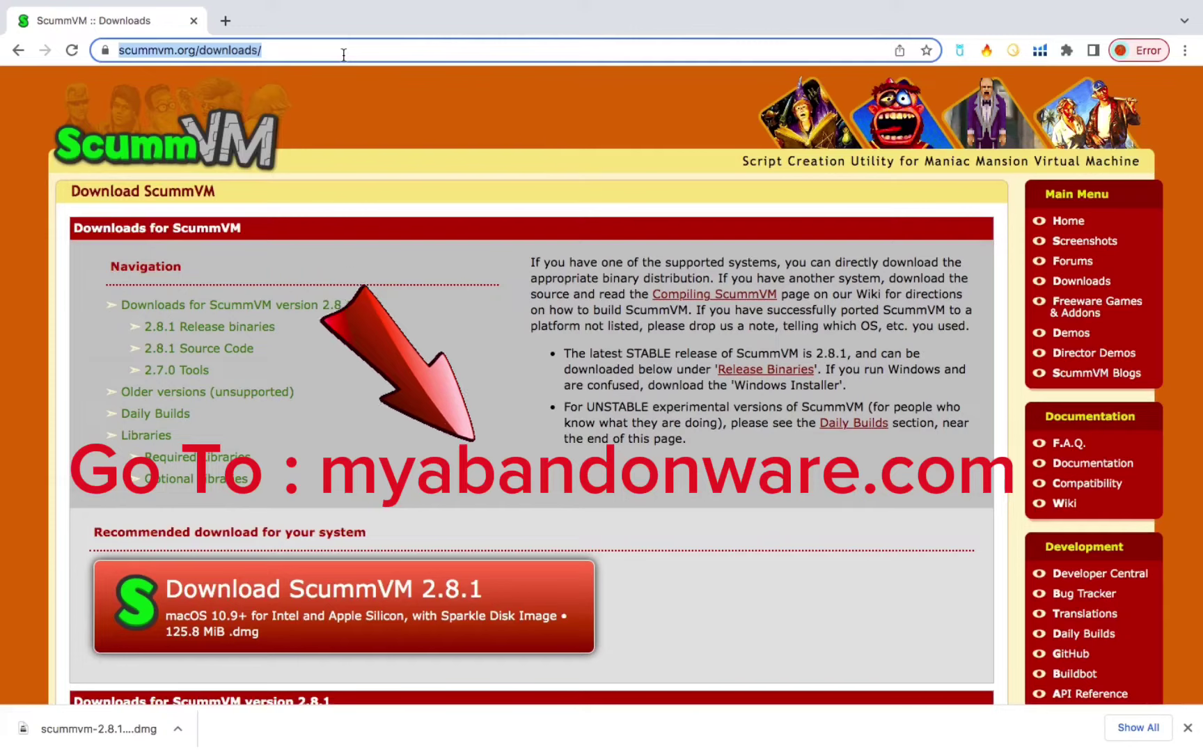
{"action": "type", "text": "mya"}
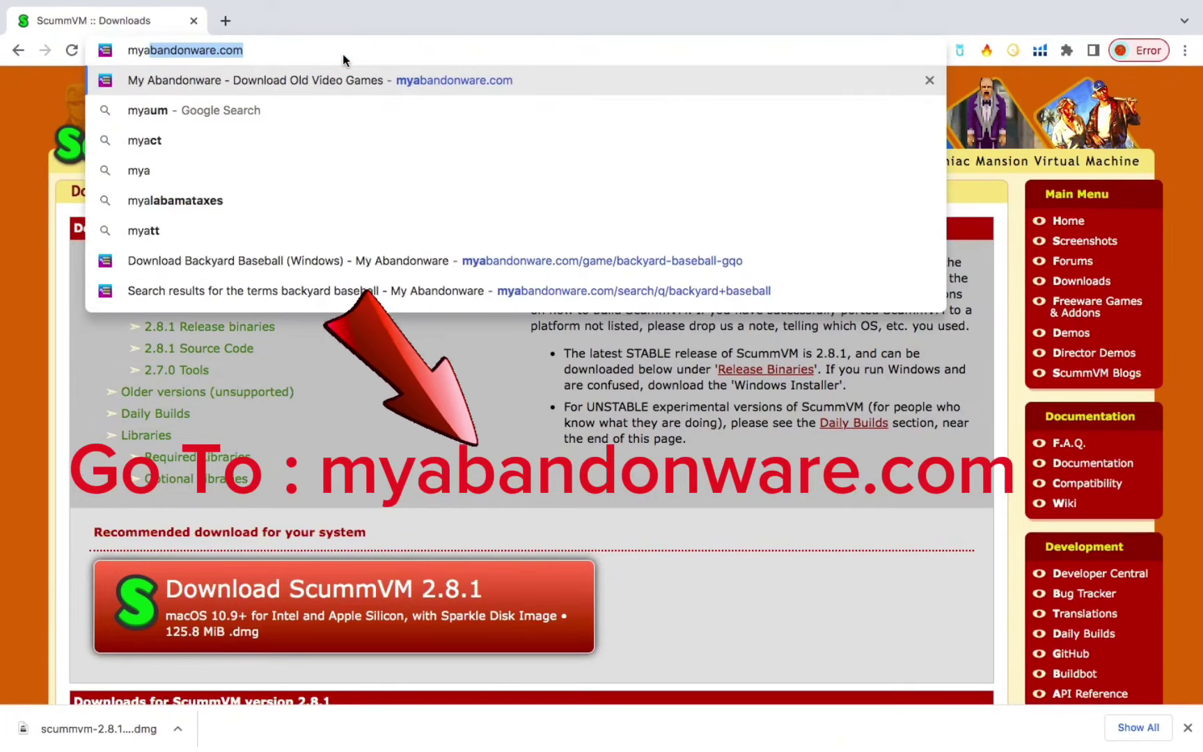
{"action": "type", "text": "bandonw"}
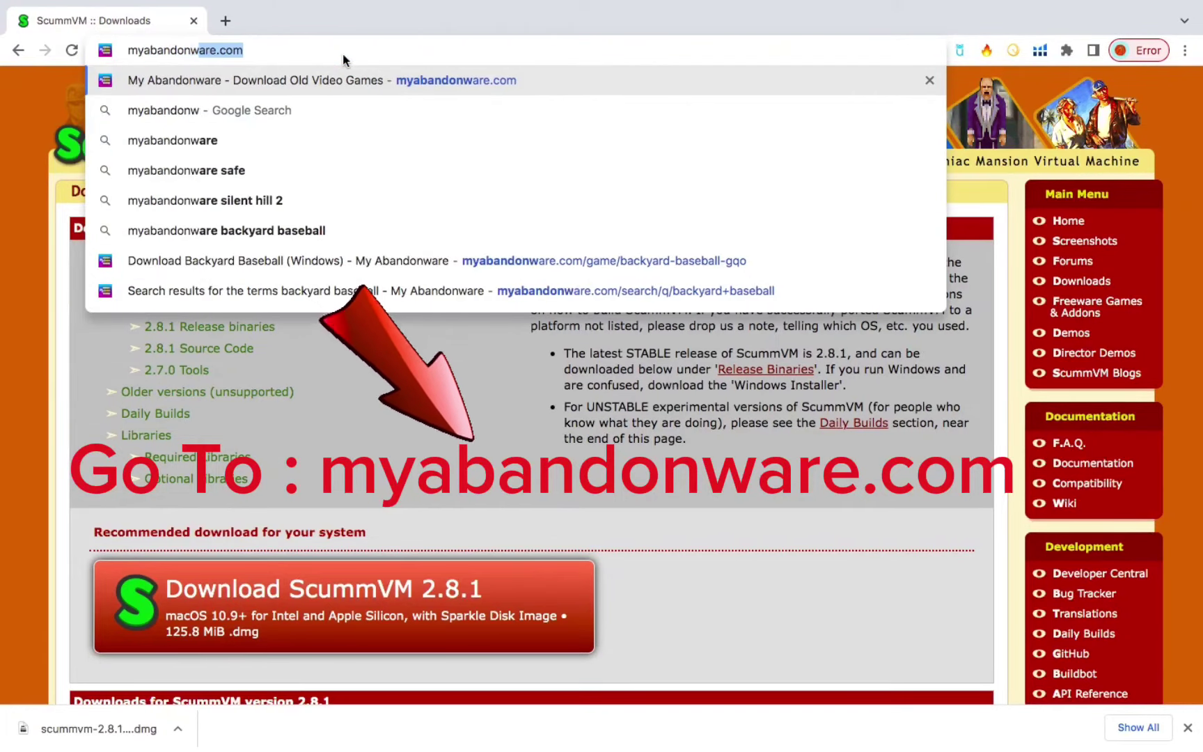
{"action": "type", "text": "are.com"}
{"action": "key", "text": "Return"}
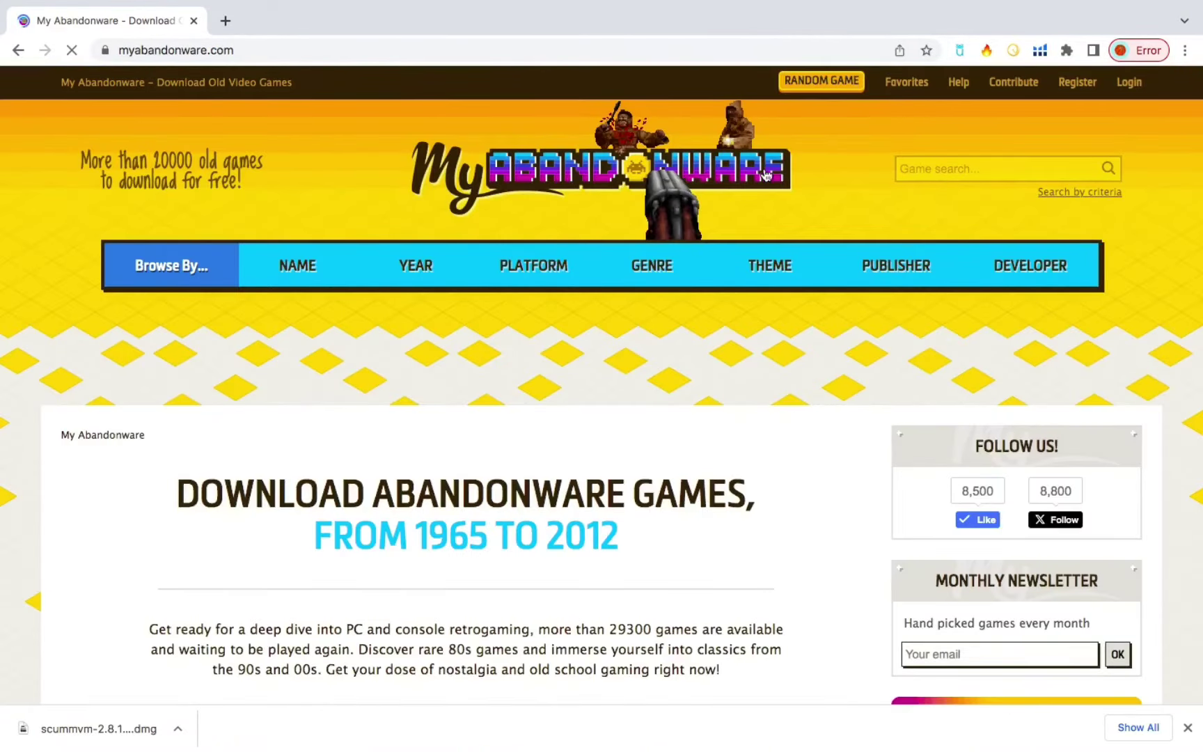
Step: Search the site for 'backyard baseball' and open the 1997 Windows game page
{"action": "left_click", "coordinate": [931, 169]}
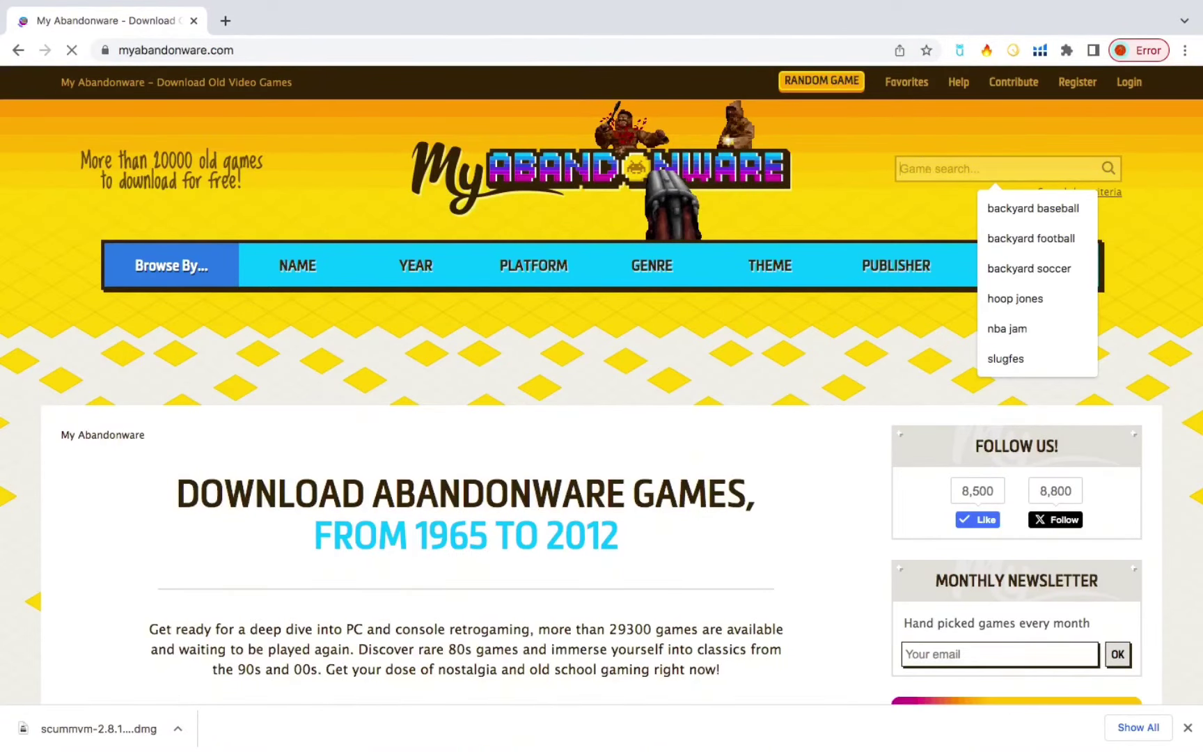
{"action": "type", "text": "backyar"}
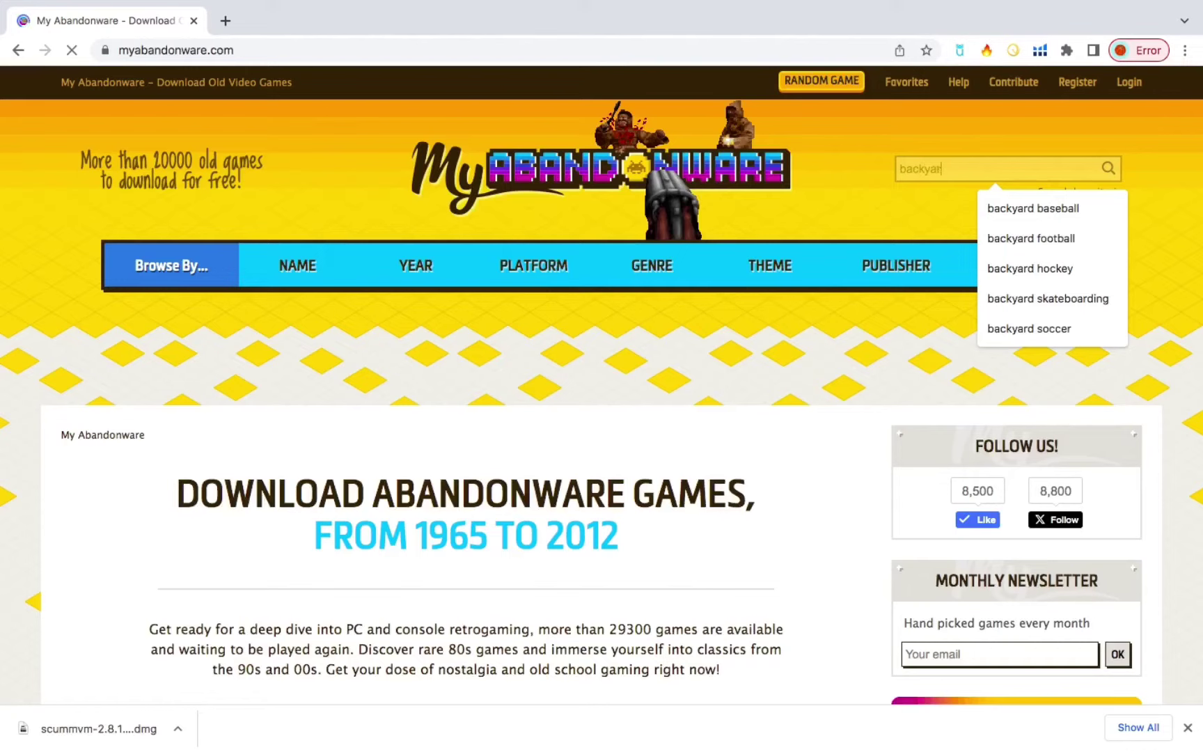
{"action": "type", "text": "d baseb"}
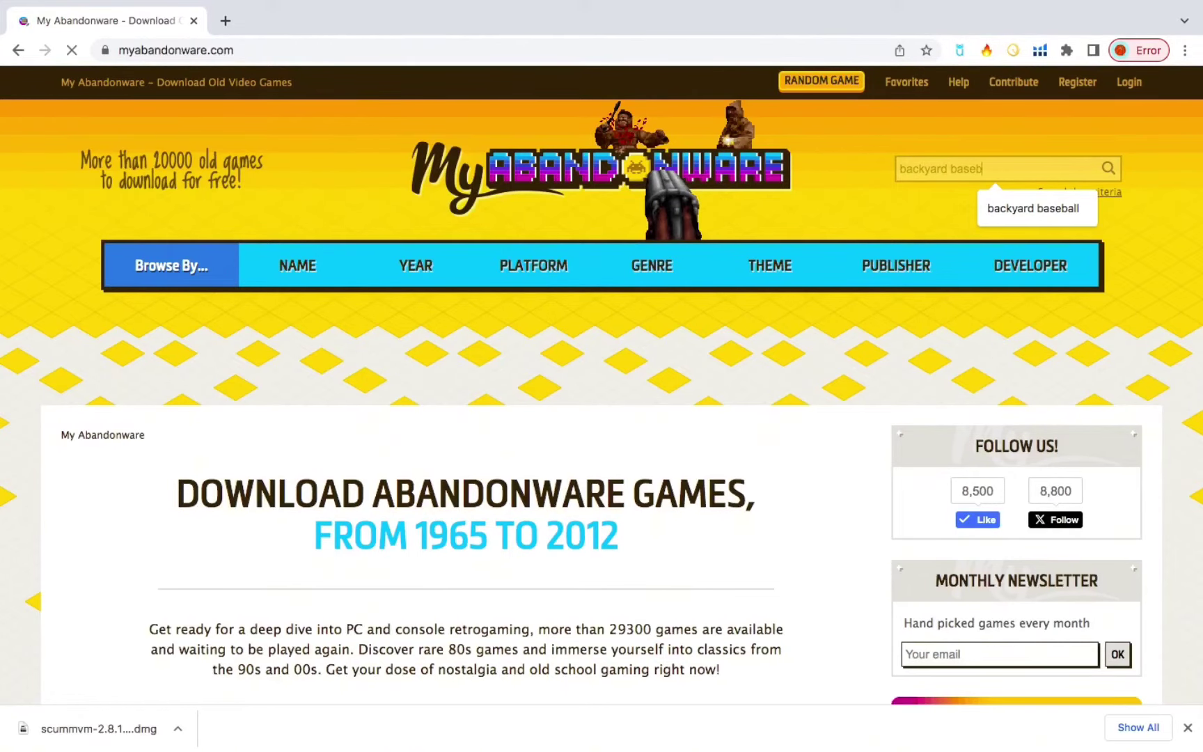
{"action": "type", "text": "all"}
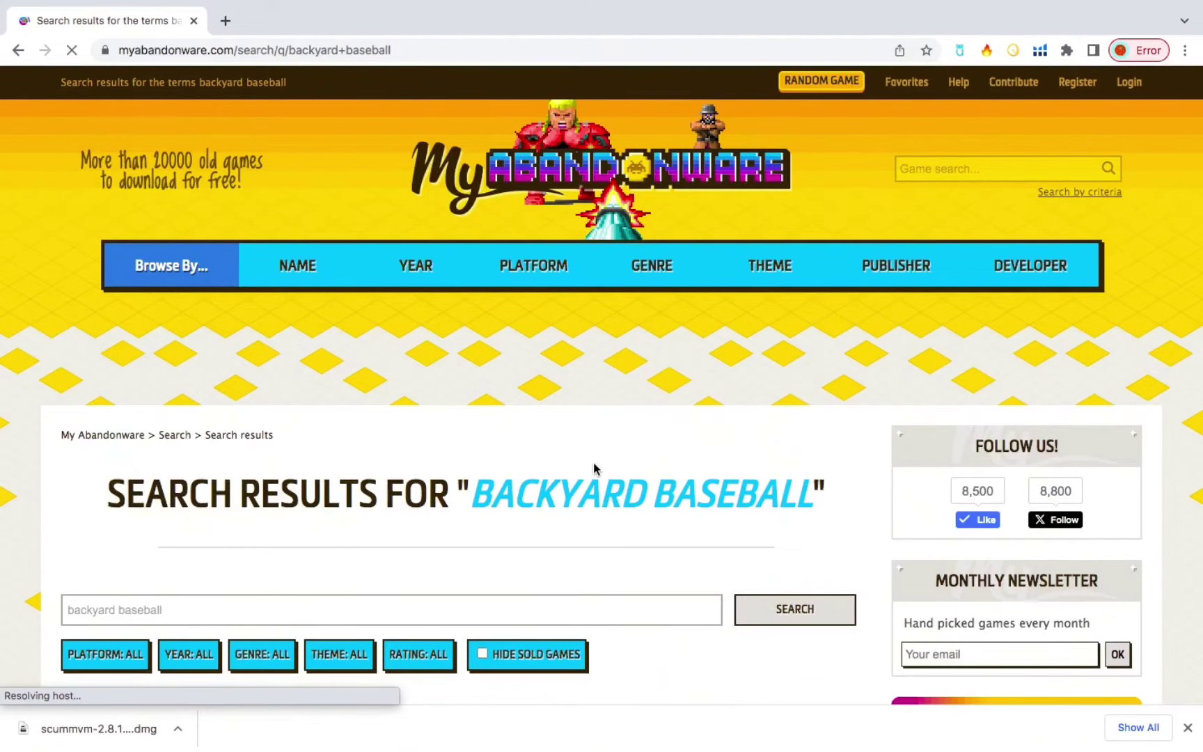
{"action": "scroll", "coordinate": [593, 465], "scroll_direction": "down", "scroll_amount": 6}
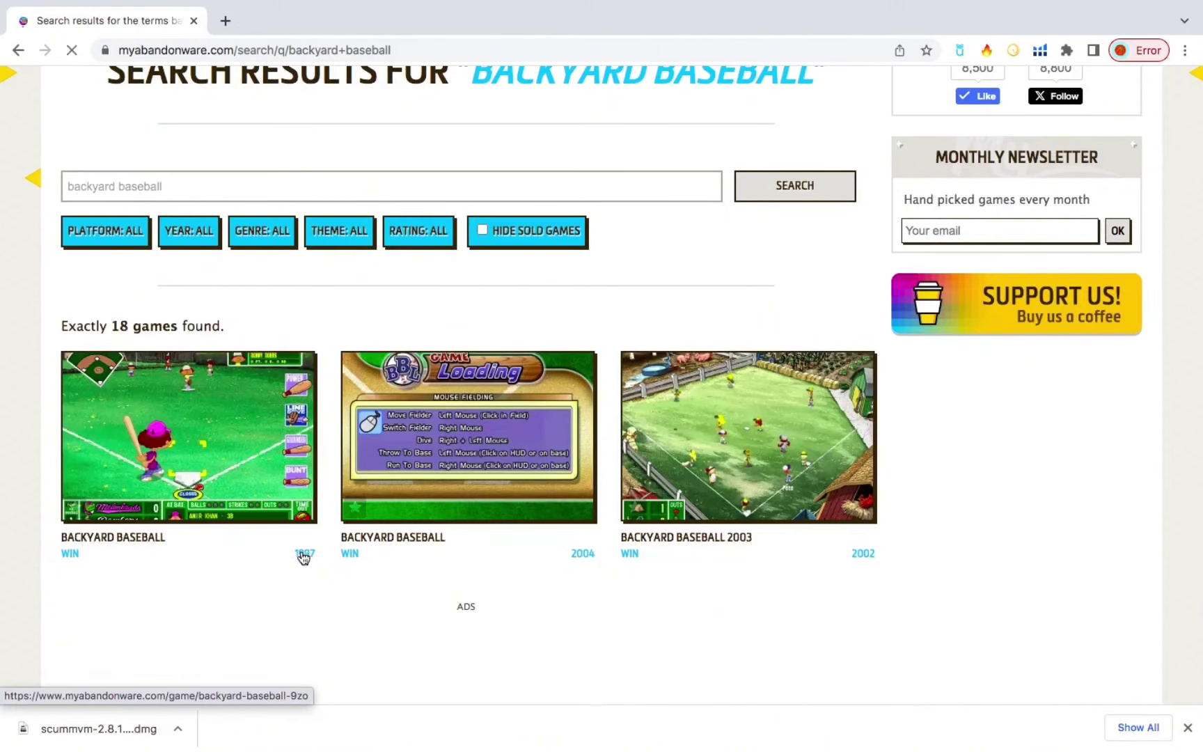
{"action": "left_click", "coordinate": [262, 509]}
Step: Download the 112 MB ScummVM Ready zip of Backyard Baseball
{"action": "scroll", "coordinate": [470, 522], "scroll_direction": "down", "scroll_amount": 10}
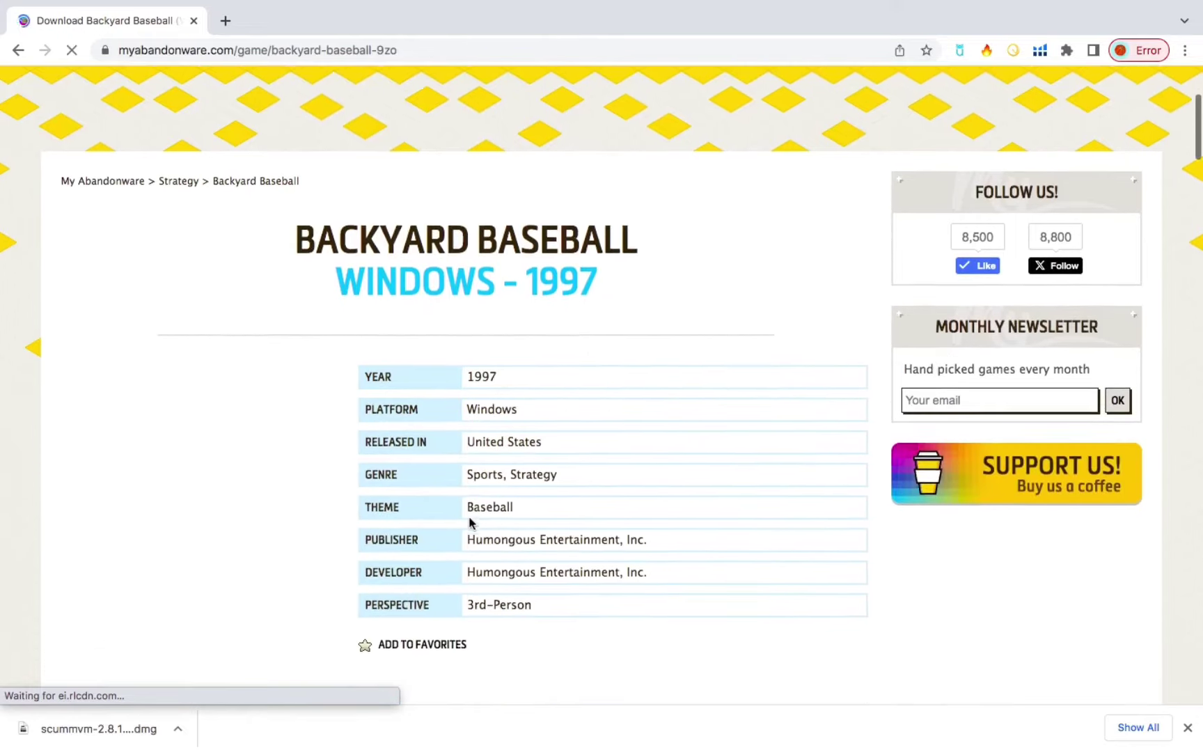
{"action": "scroll", "coordinate": [469, 523], "scroll_direction": "down", "scroll_amount": 4}
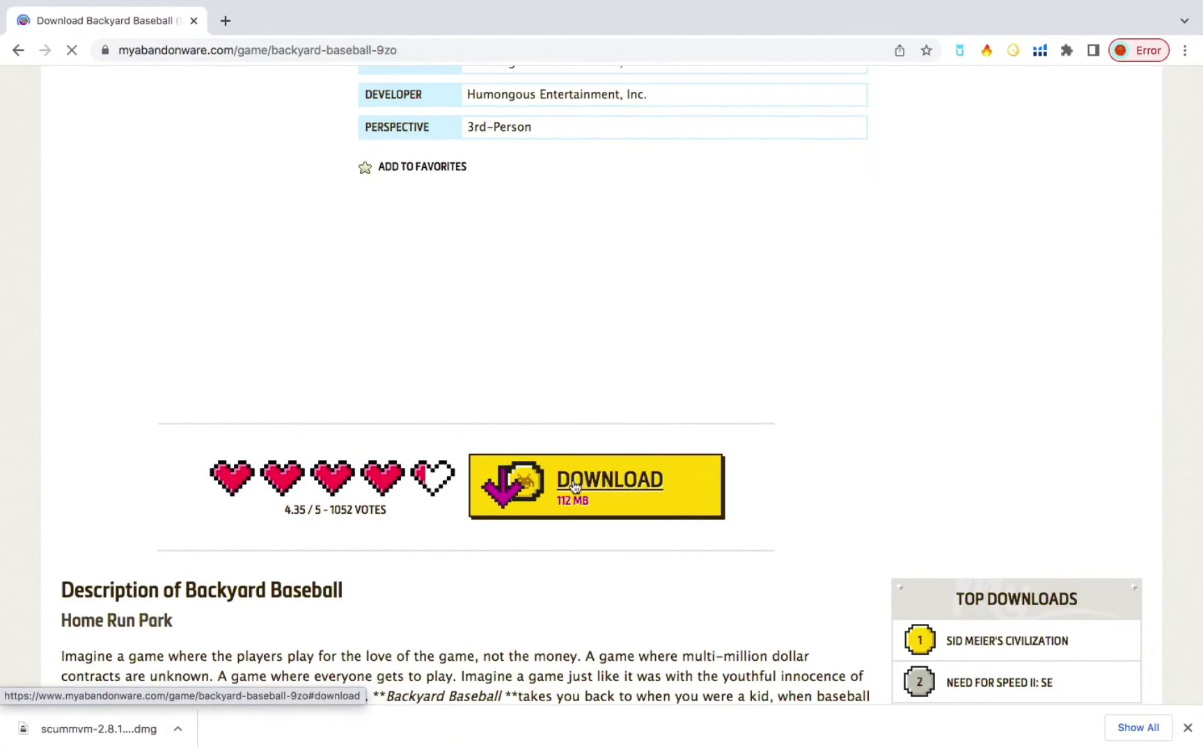
{"action": "left_click", "coordinate": [583, 490]}
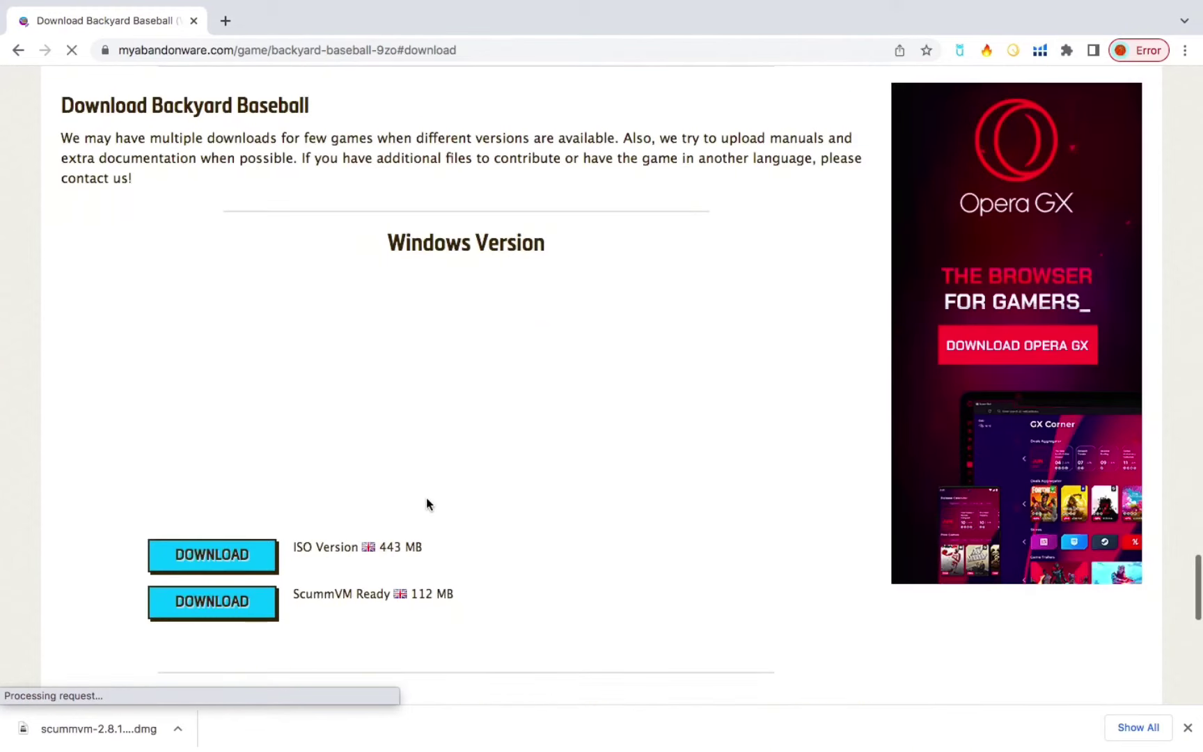
{"action": "scroll", "coordinate": [426, 497], "scroll_direction": "down", "scroll_amount": 3}
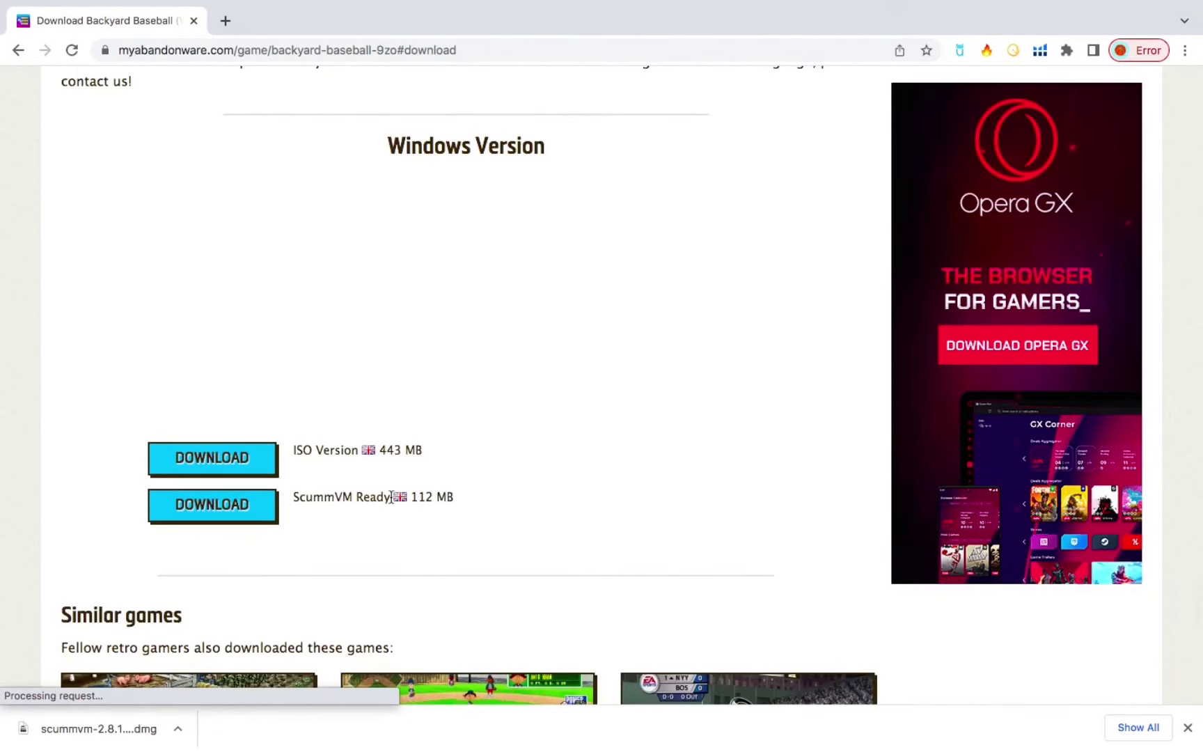
{"action": "left_click", "coordinate": [235, 513]}
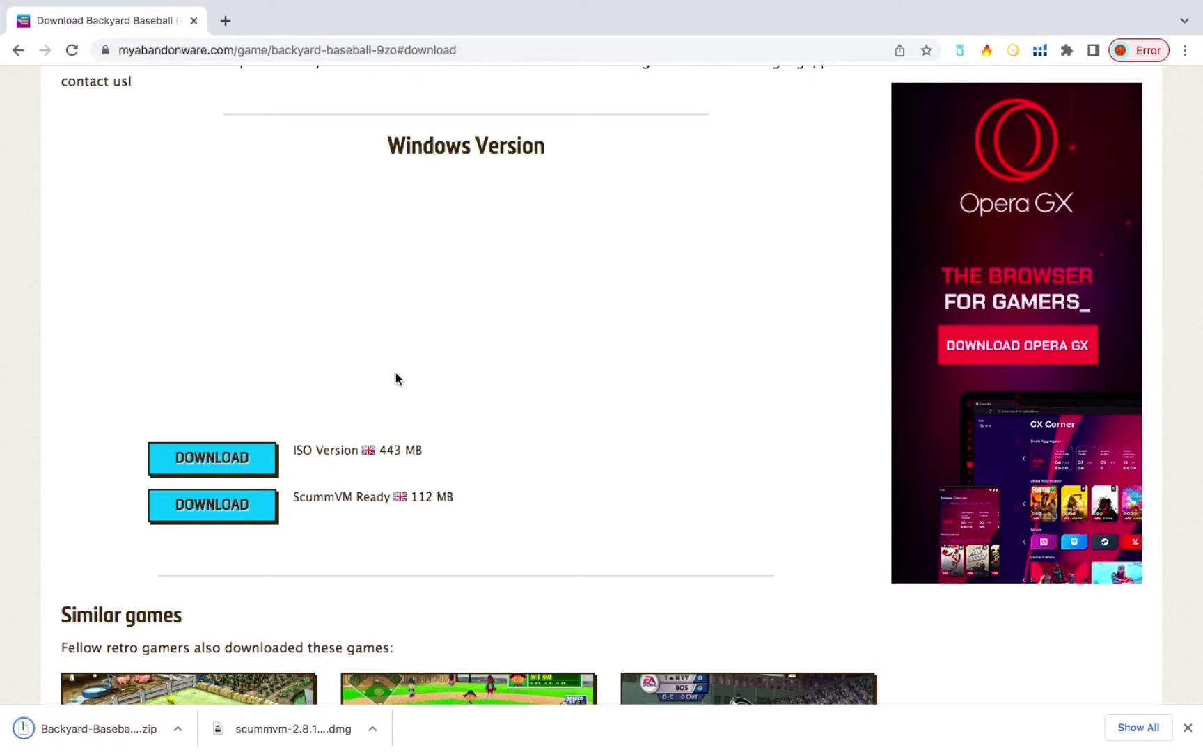
{"action": "mouse_move", "coordinate": [41, 4]}
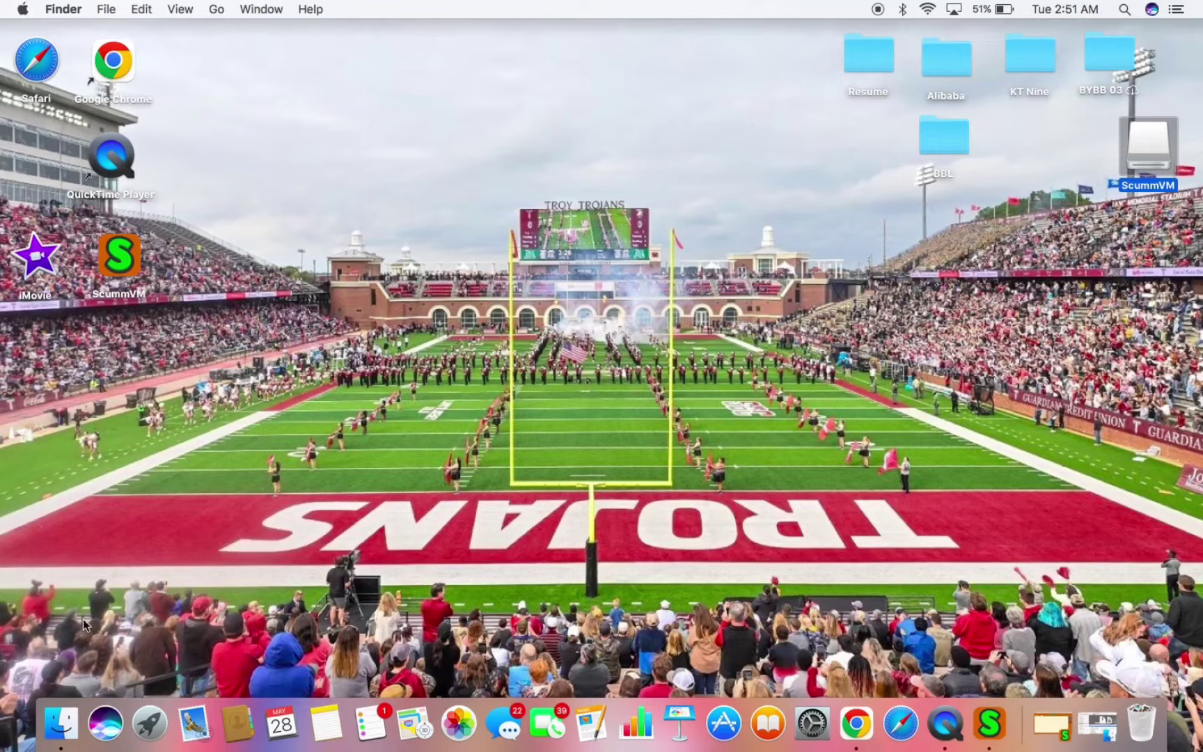
Step: Extract the Backyard Baseball zip, move its folder to the desktop, and close Downloads
{"action": "left_click", "coordinate": [60, 713]}
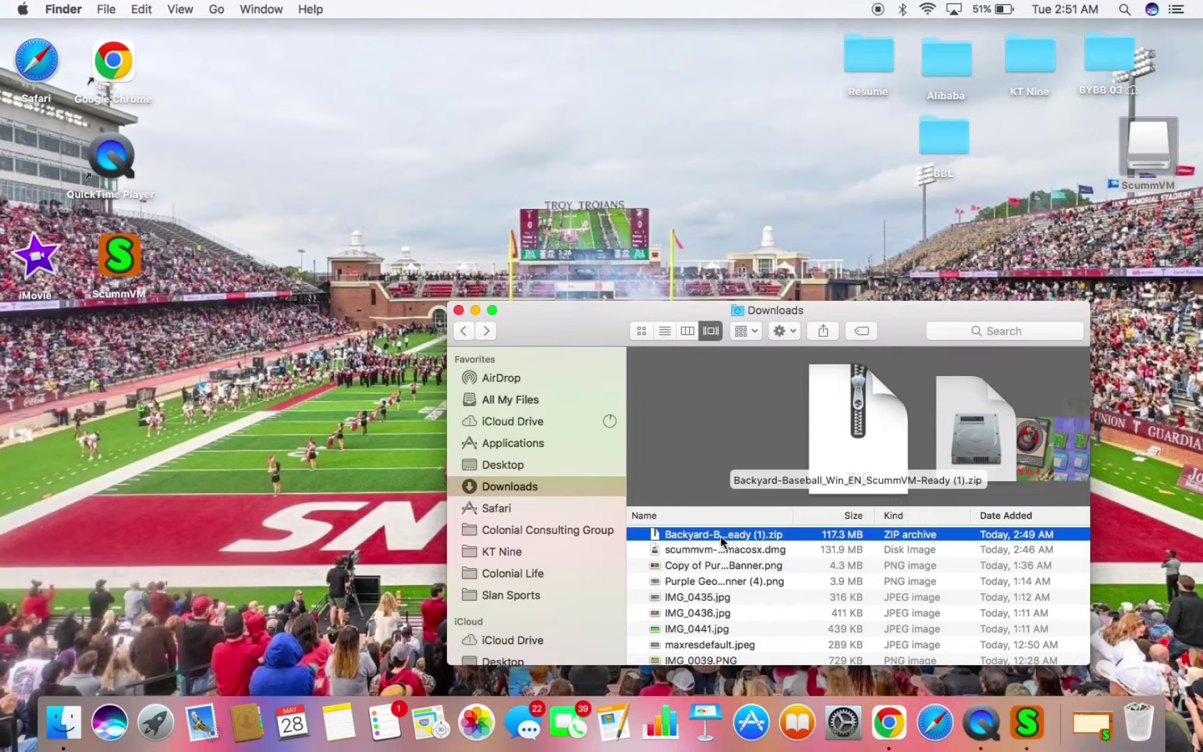
{"action": "double_click", "coordinate": [720, 534]}
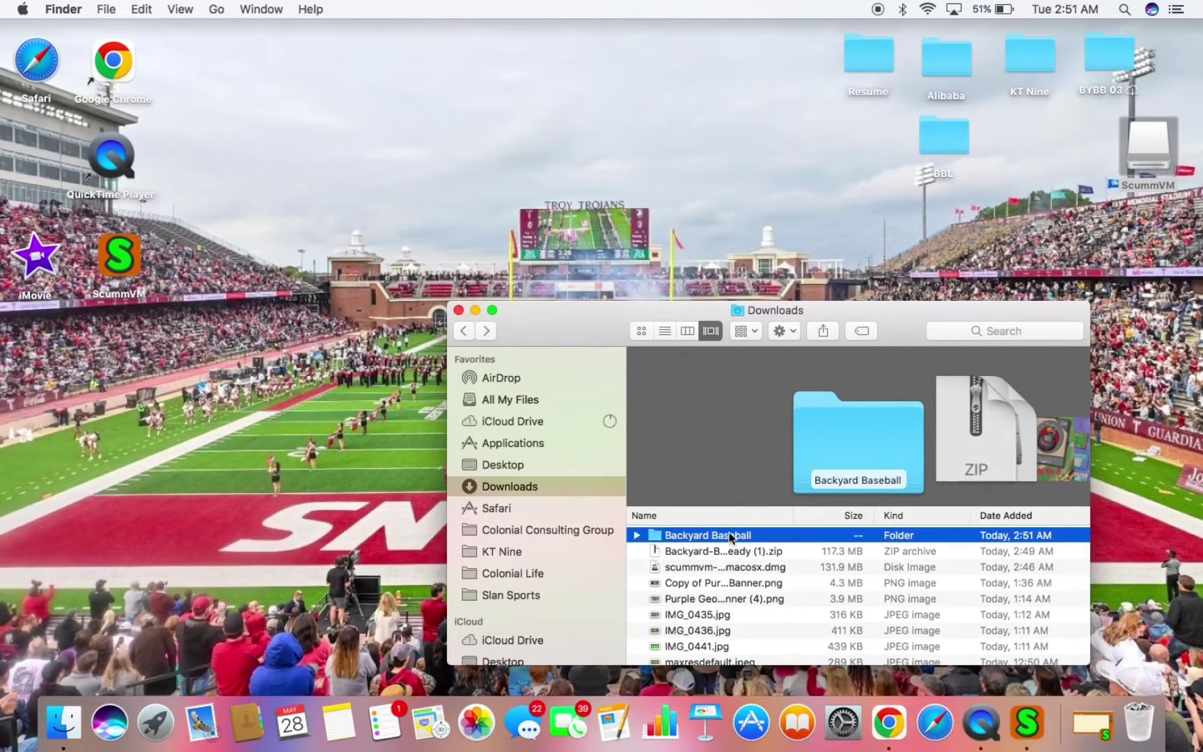
{"action": "double_click", "coordinate": [721, 535]}
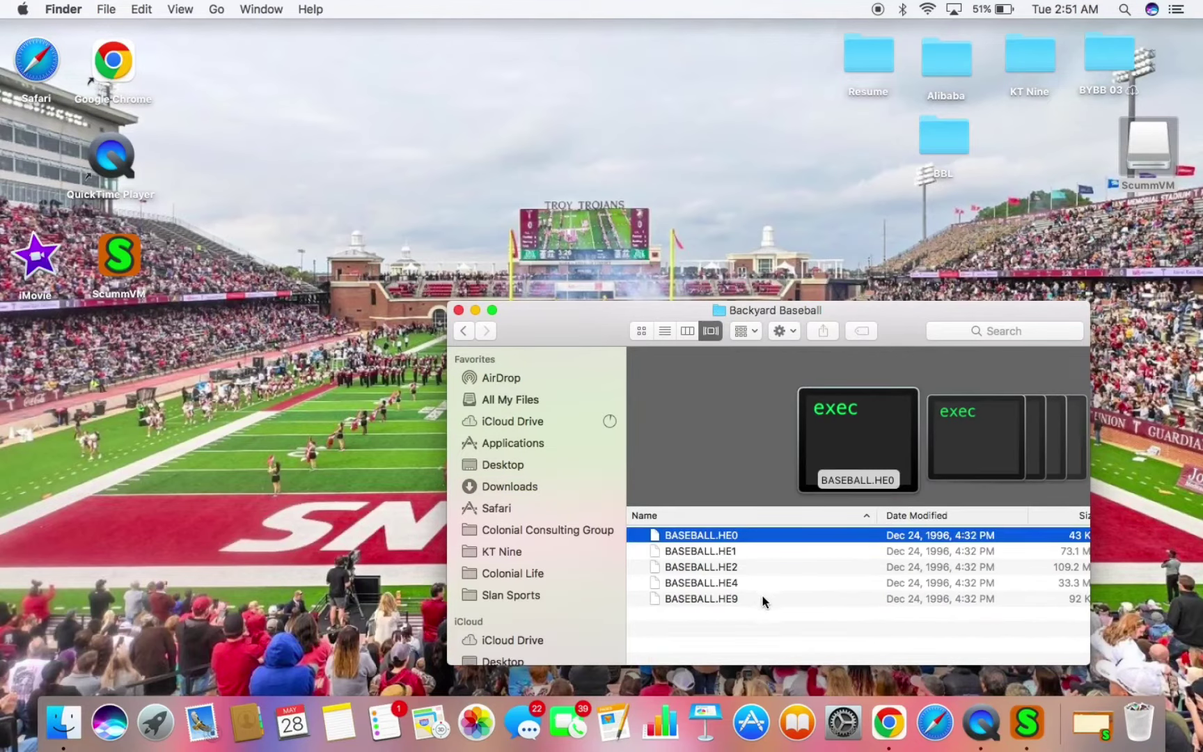
{"action": "left_click", "coordinate": [462, 332]}
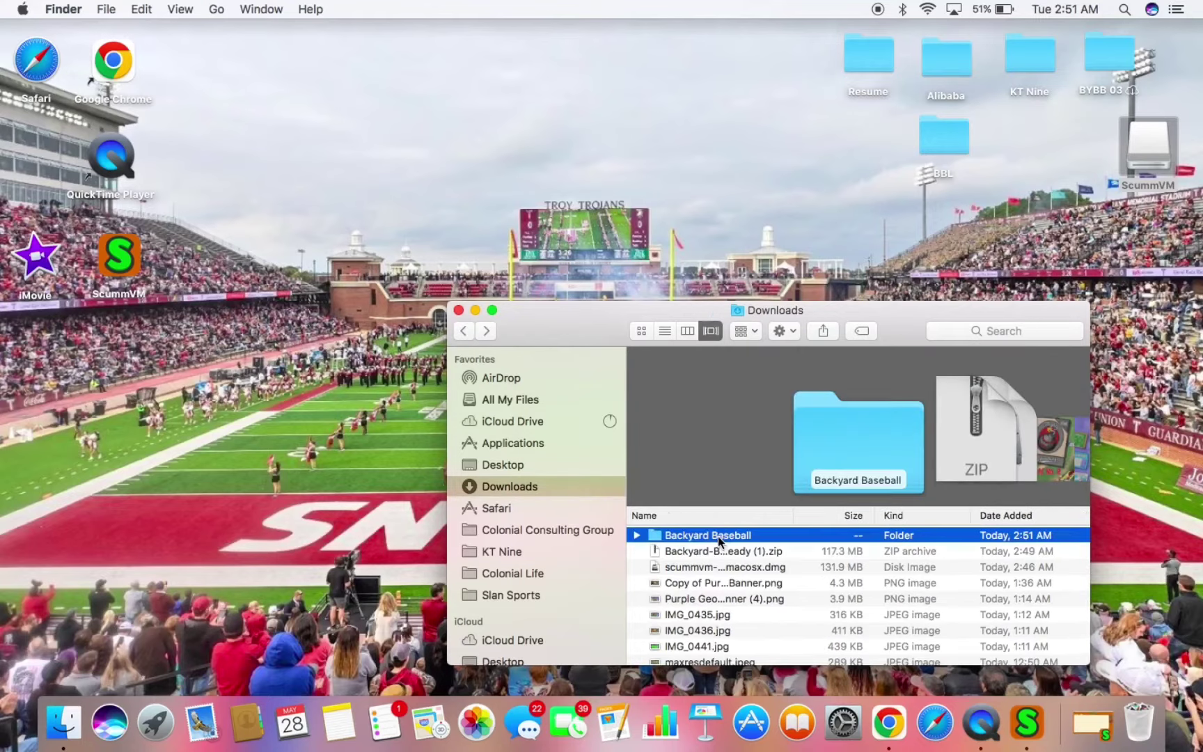
{"action": "left_click_drag", "start_coordinate": [720, 540], "coordinate": [537, 113]}
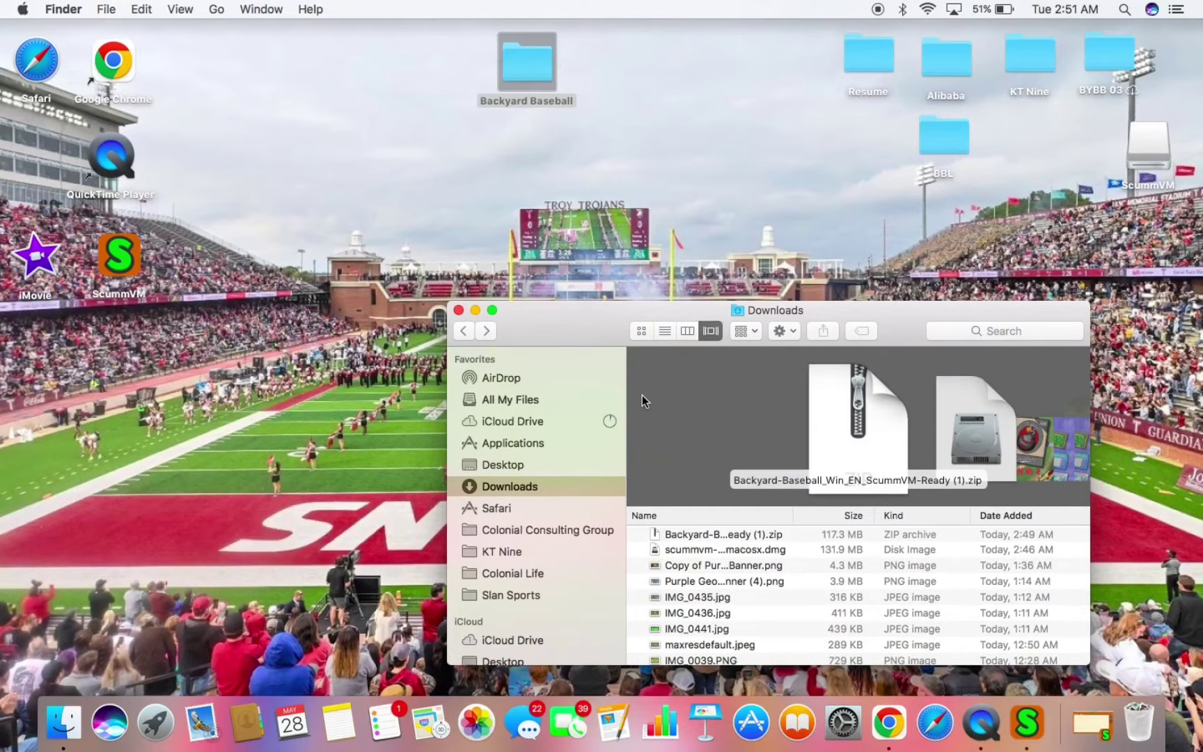
{"action": "left_click", "coordinate": [474, 311]}
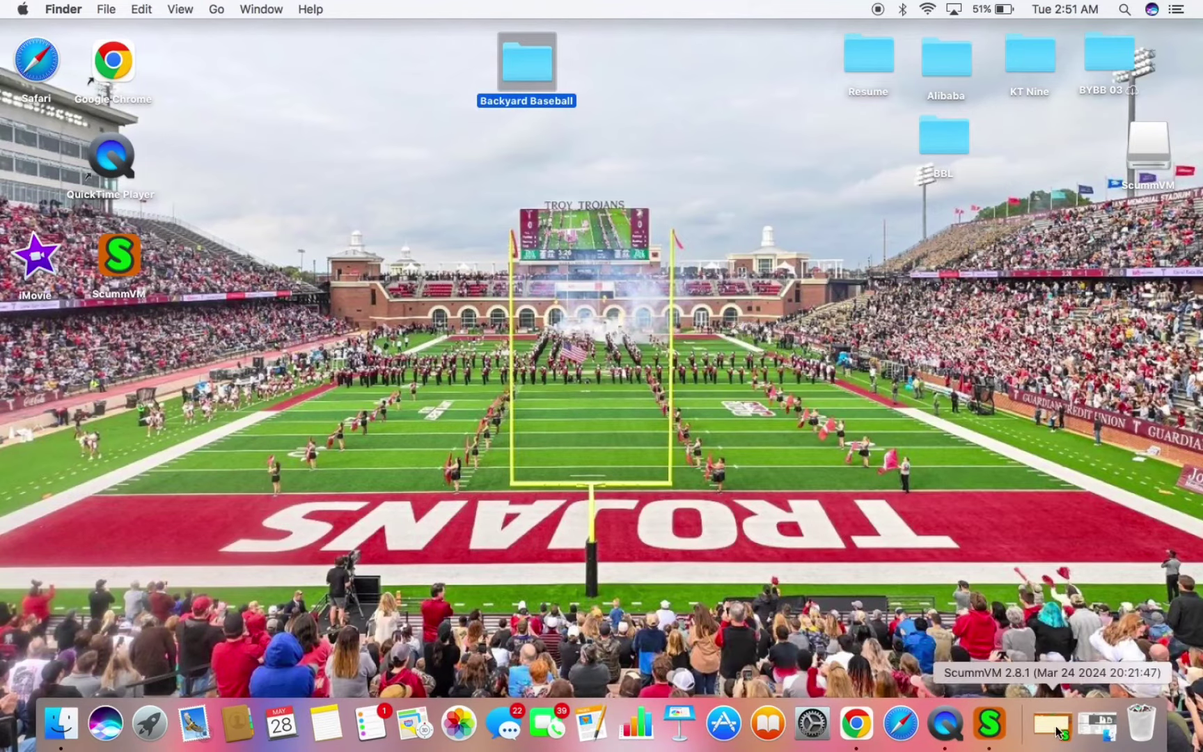
Step: Add the Desktop's Backyard Baseball folder to ScummVM and start the game
{"action": "left_click", "coordinate": [1056, 727]}
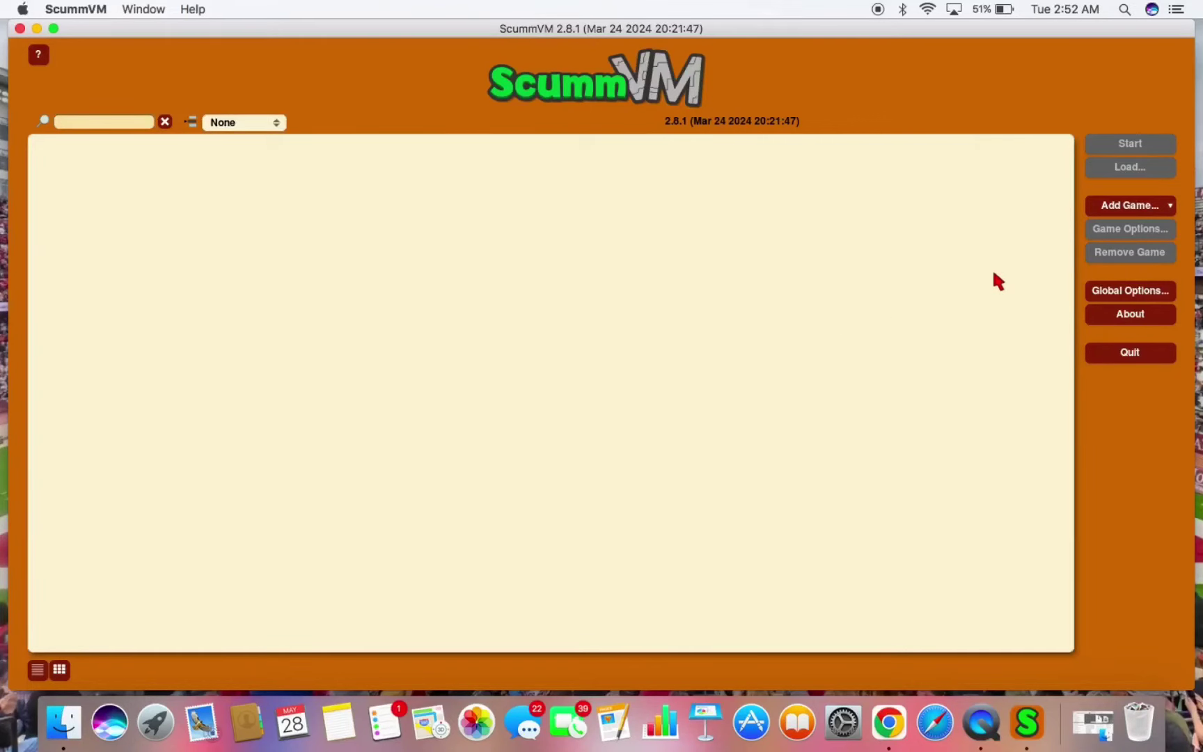
{"action": "left_click", "coordinate": [1115, 208]}
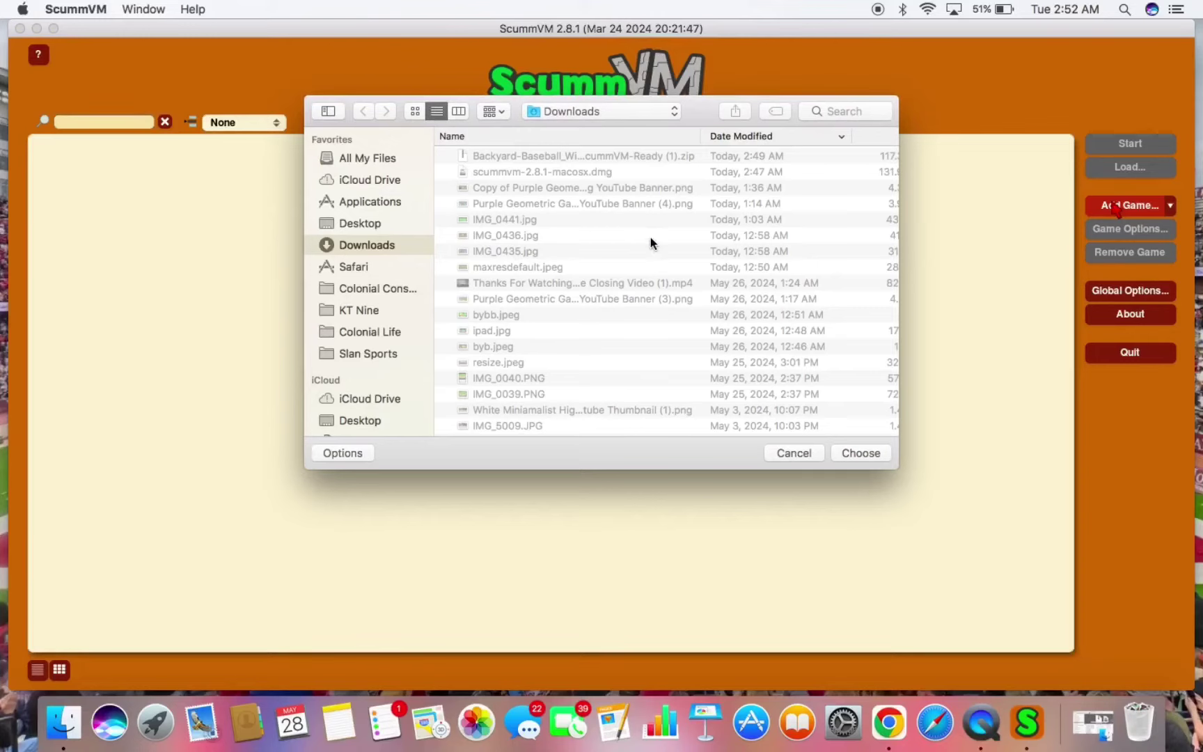
{"action": "left_click", "coordinate": [378, 226]}
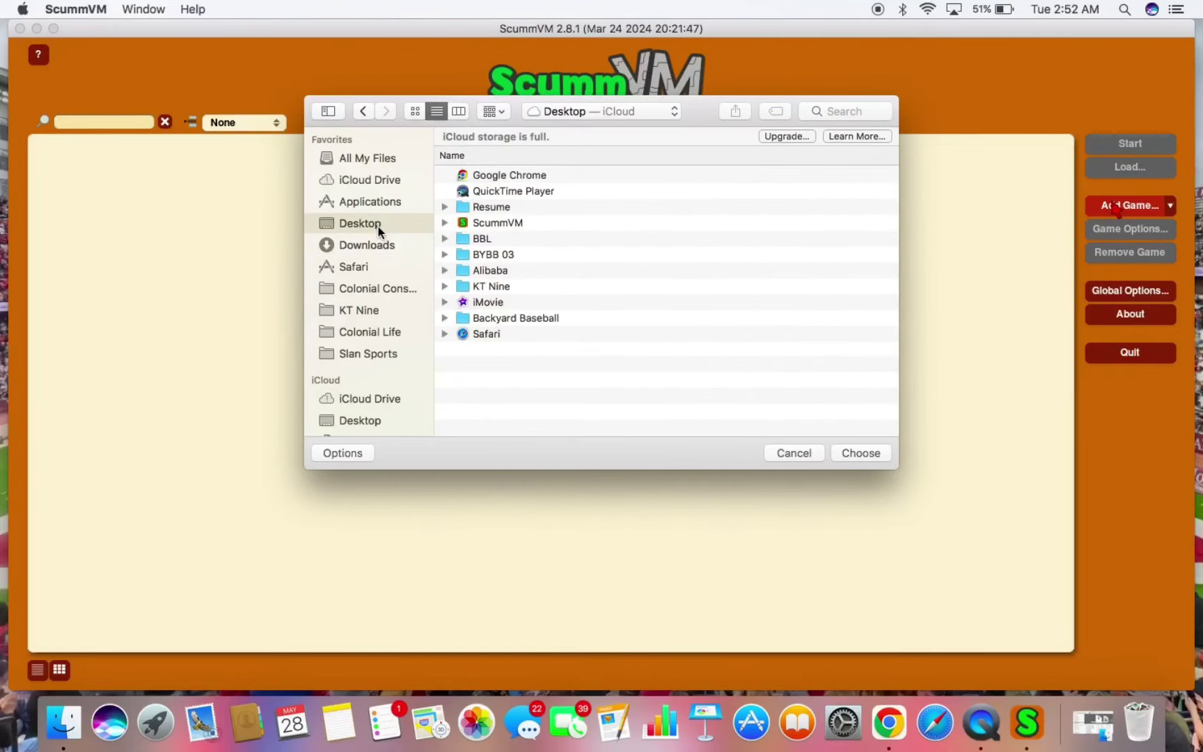
{"action": "left_click", "coordinate": [535, 318]}
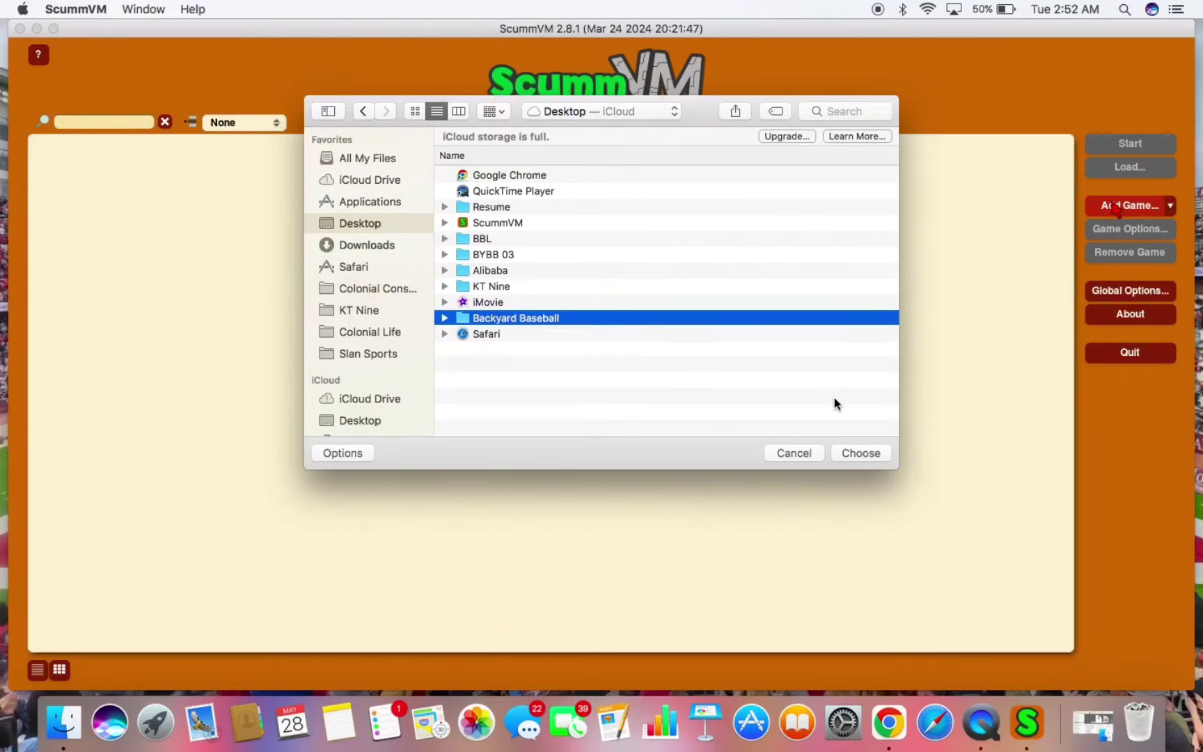
{"action": "left_click", "coordinate": [849, 452]}
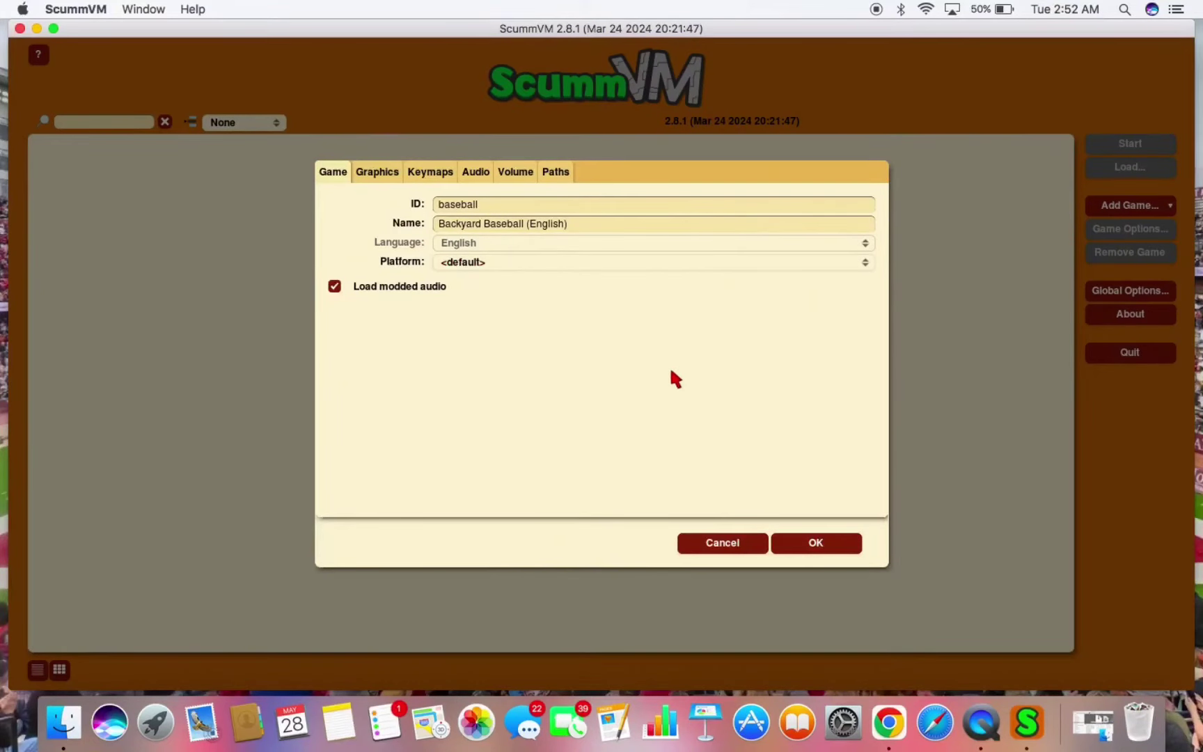
{"action": "left_click", "coordinate": [816, 543]}
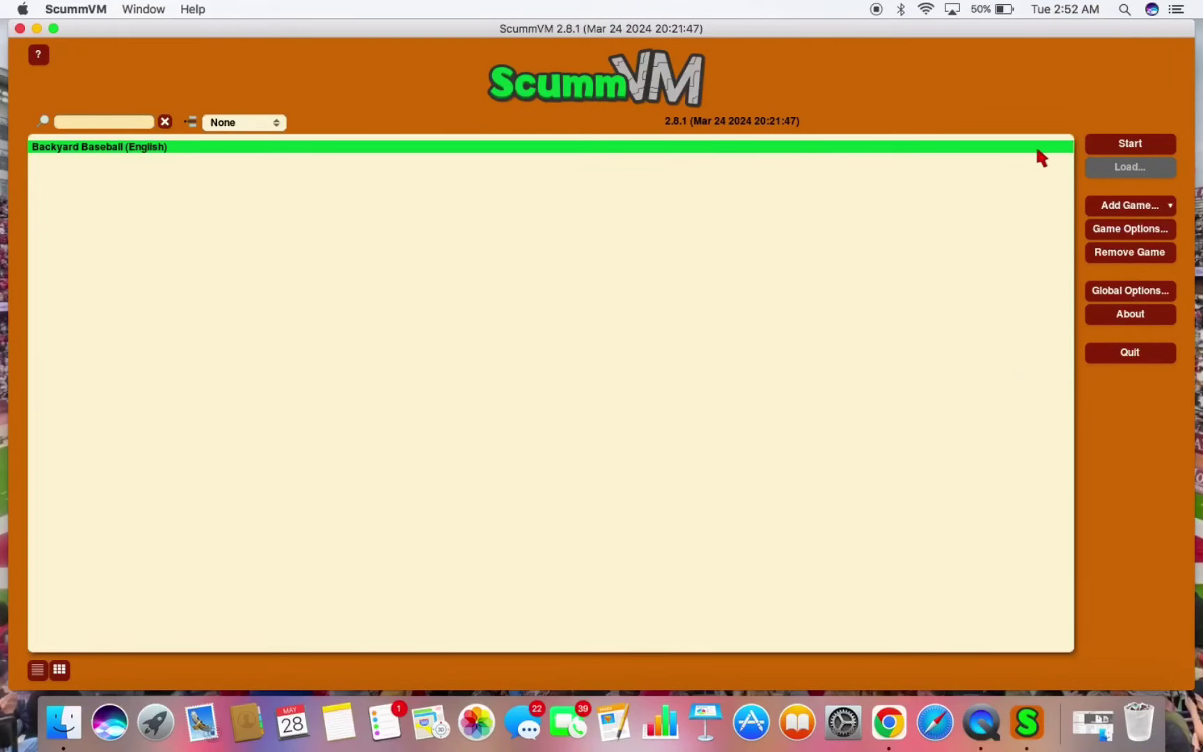
{"action": "left_click", "coordinate": [1128, 146]}
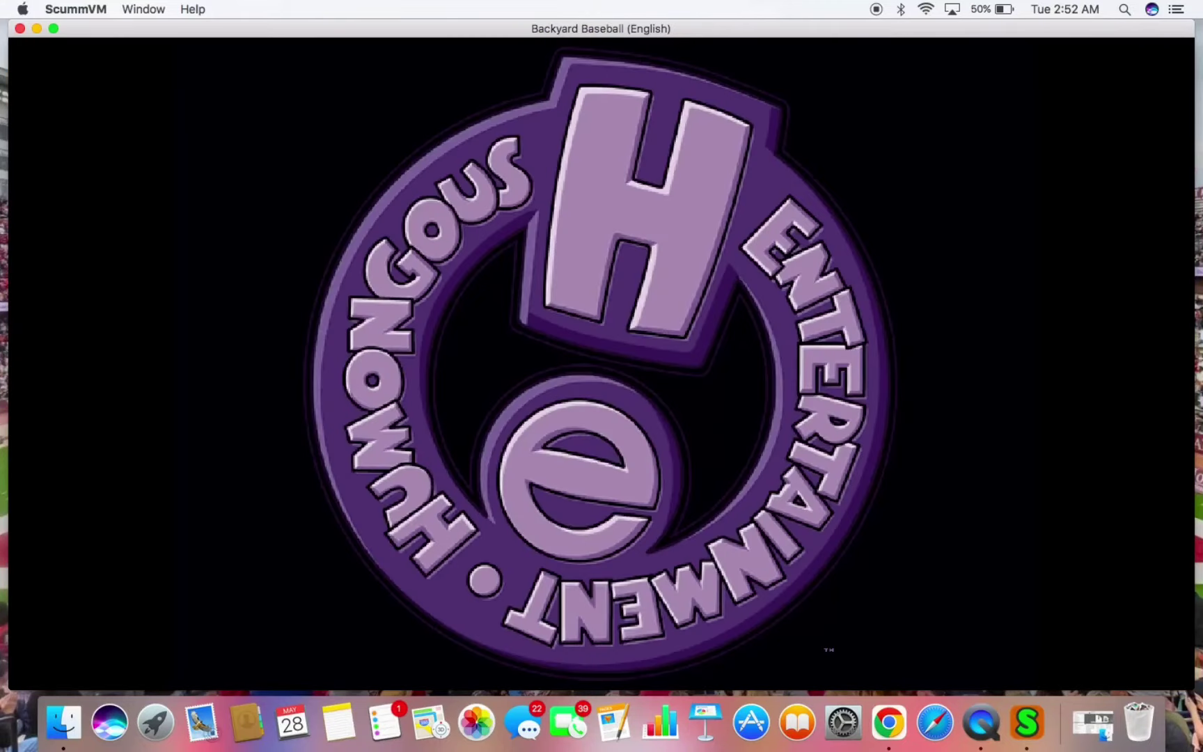
Step: Go full screen and set up a pickup game at Playground Commons, Melonheads versus Giants
{"action": "left_click", "coordinate": [53, 29]}
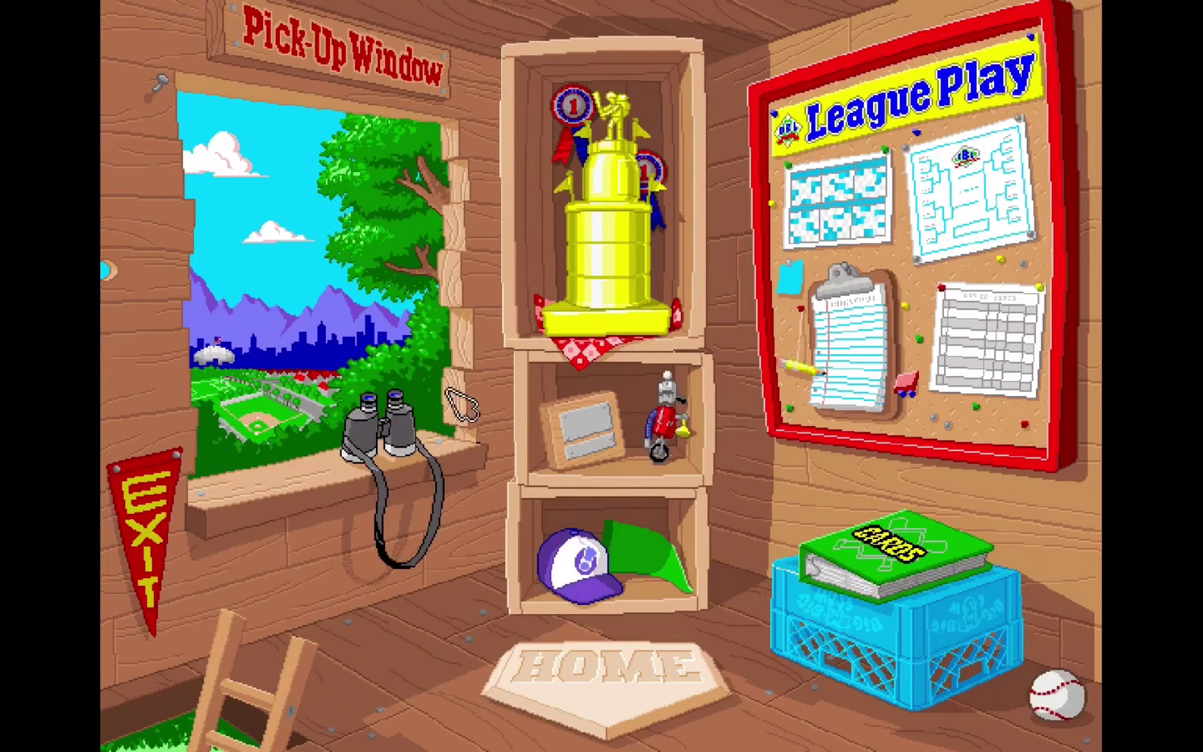
{"action": "left_click", "coordinate": [345, 336]}
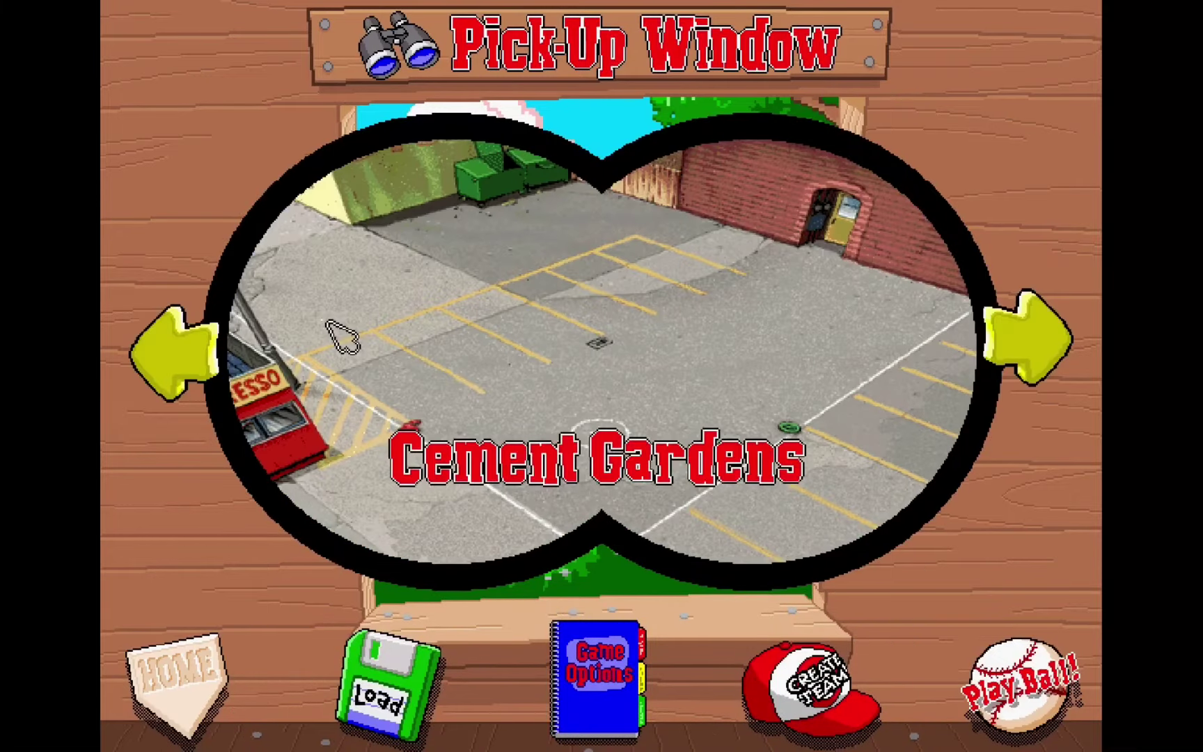
{"action": "left_click", "coordinate": [1020, 348]}
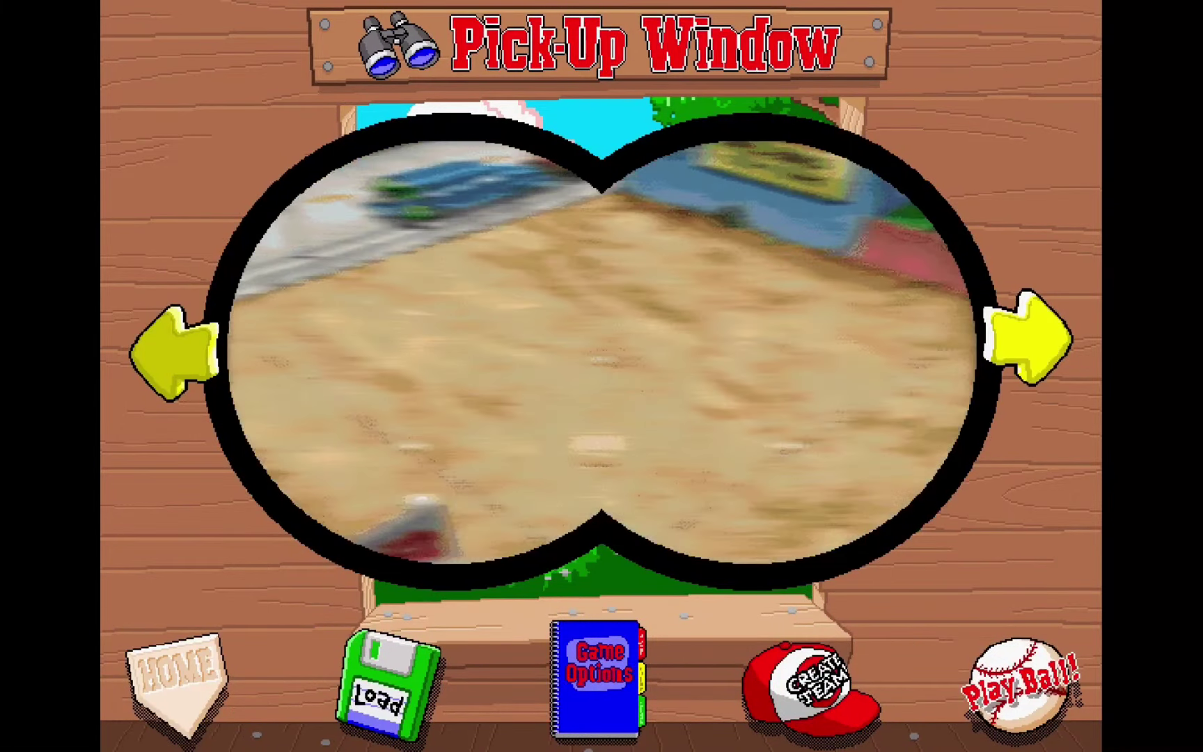
{"action": "left_click", "coordinate": [1006, 347]}
{"action": "left_click", "coordinate": [1005, 347]}
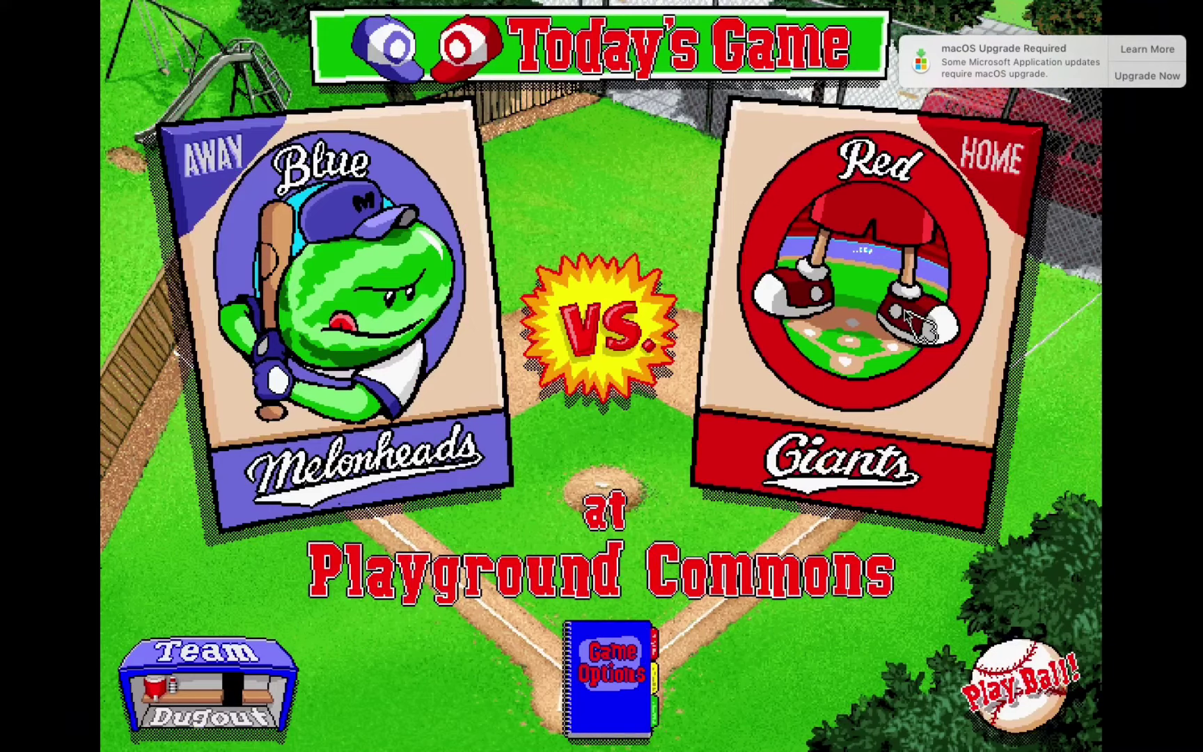
Step: Start play, switch the batter to an open stance, swing at the pitch, and run toward second
{"action": "left_click", "coordinate": [1011, 687]}
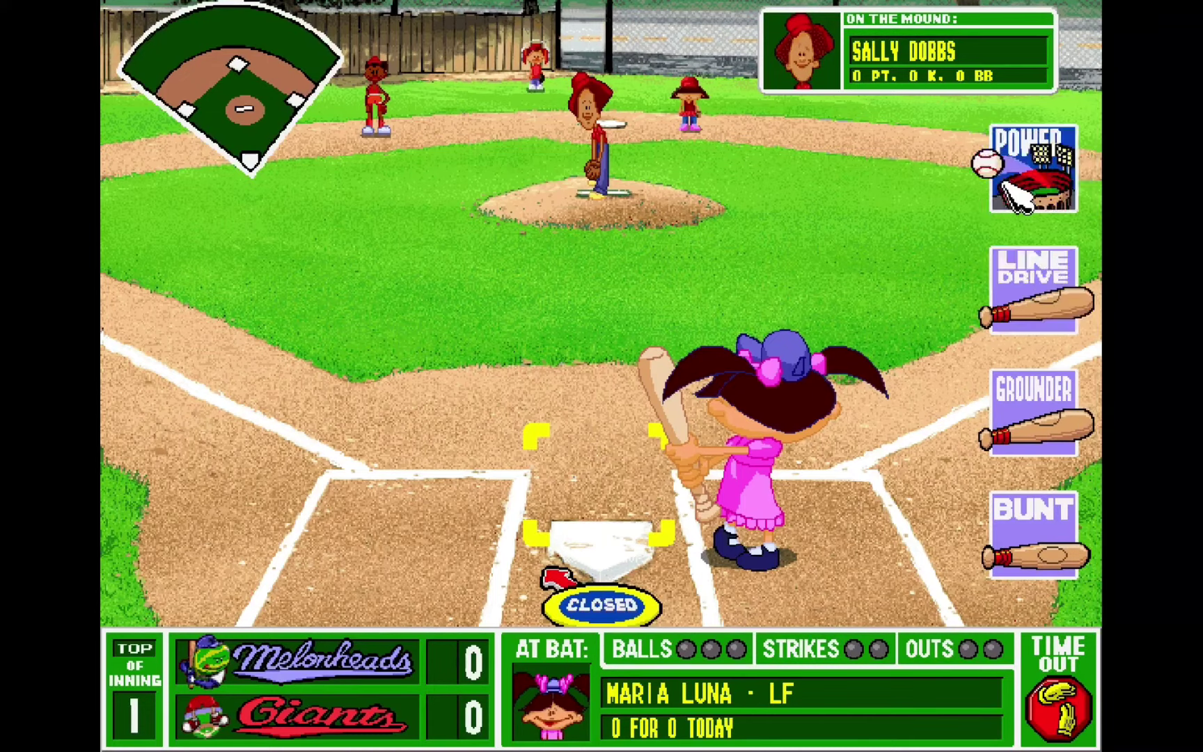
{"action": "left_click", "coordinate": [607, 604]}
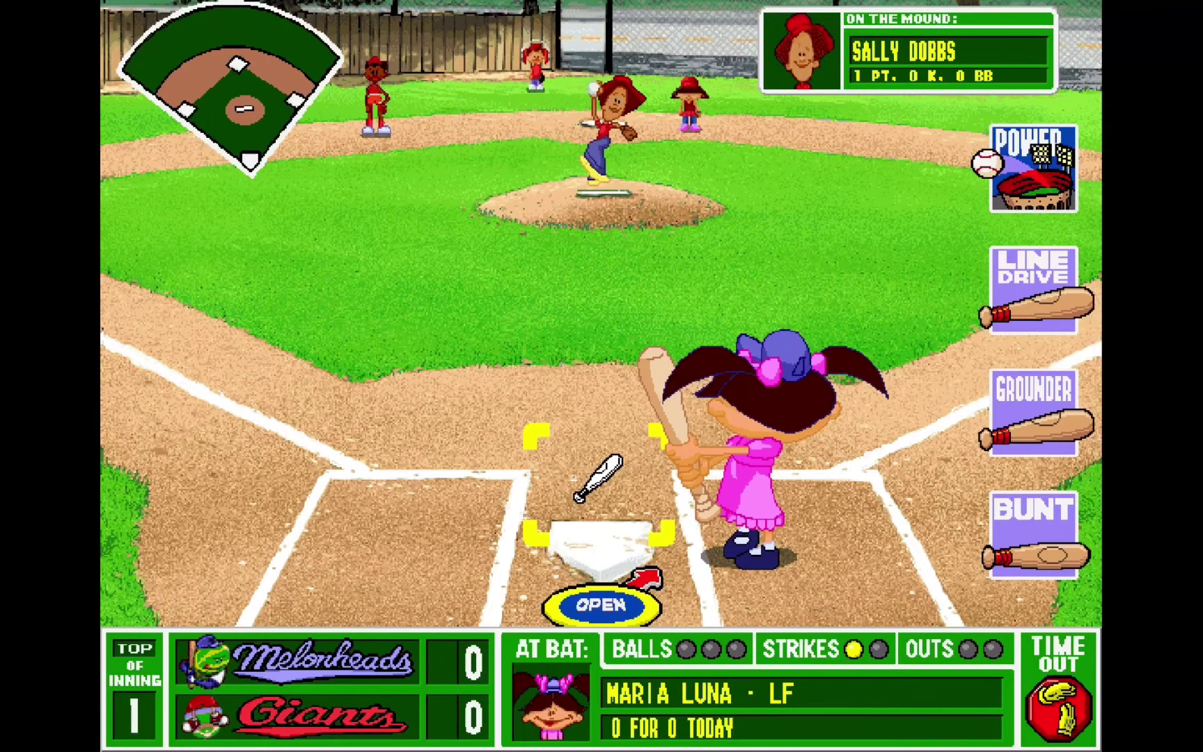
{"action": "left_click", "coordinate": [591, 424]}
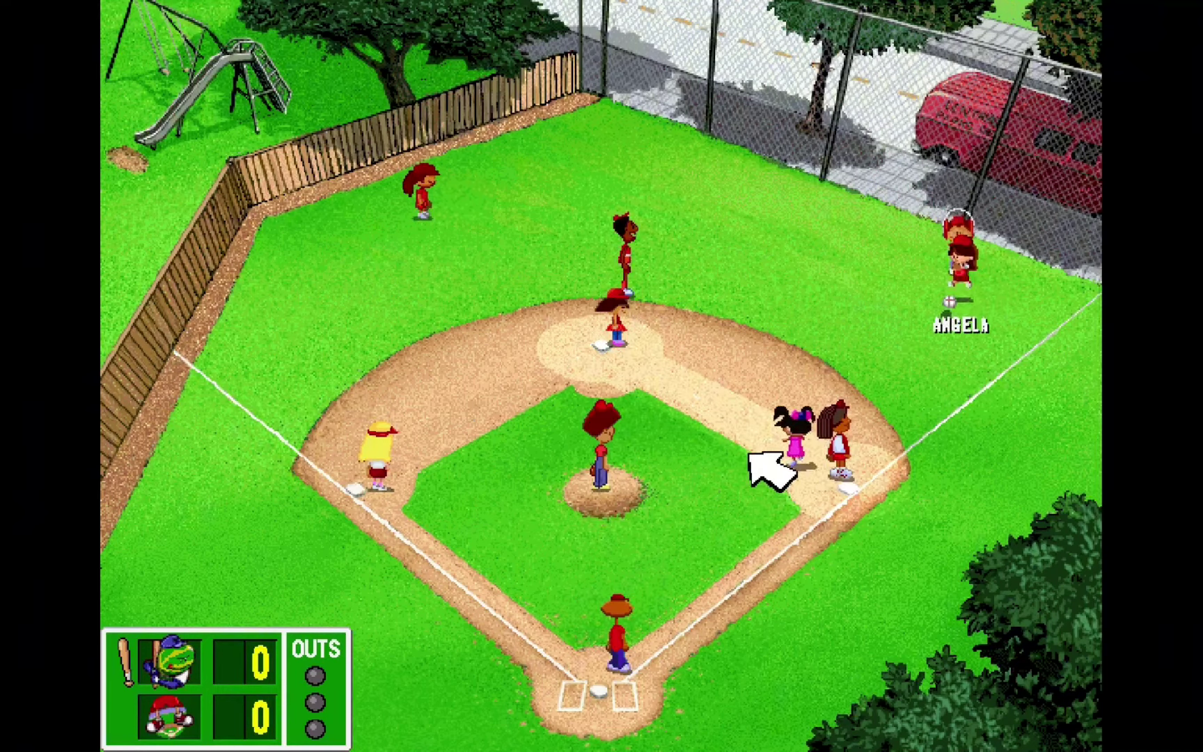
{"action": "left_click", "coordinate": [750, 456]}
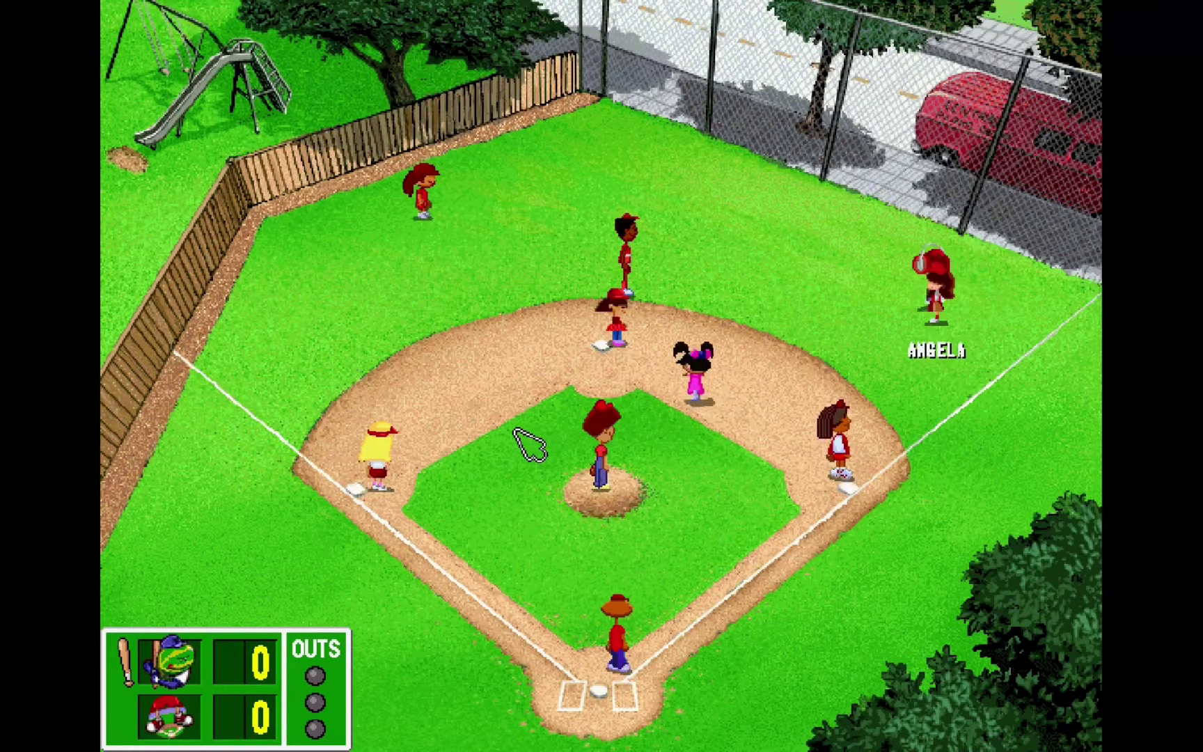